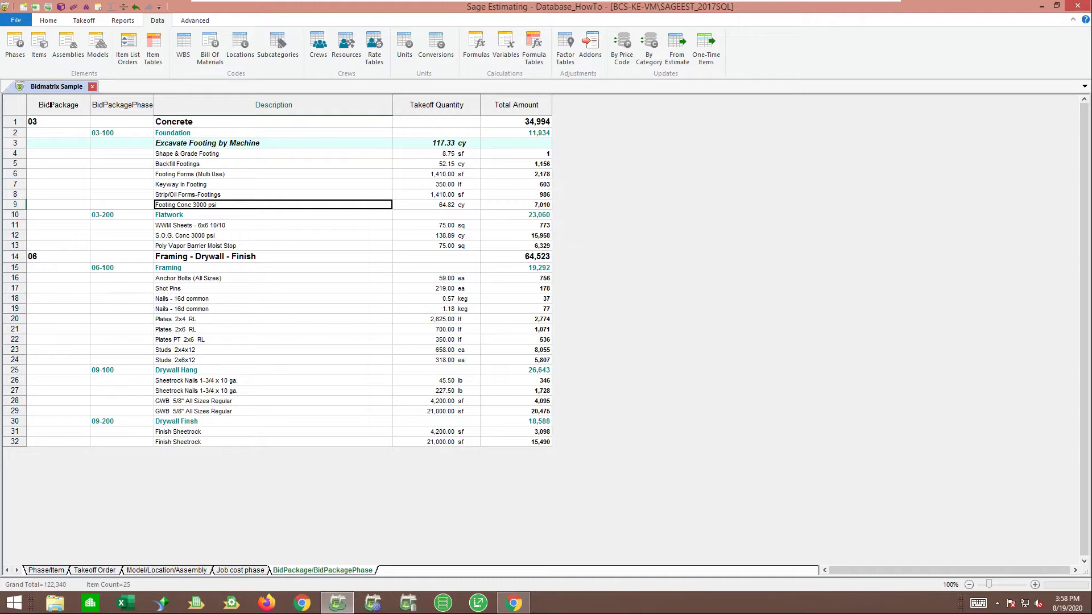
# Select the BidPackage and BidPackagePhase columns, then the 03-100 phase cell in row 2.
pyautogui.moveTo(56, 105)
pyautogui.mouseDown()
pyautogui.moveTo(106, 104)
pyautogui.moveTo(48, 108)
pyautogui.moveTo(68, 111)
pyautogui.mouseUp()
pyautogui.click(124, 108)
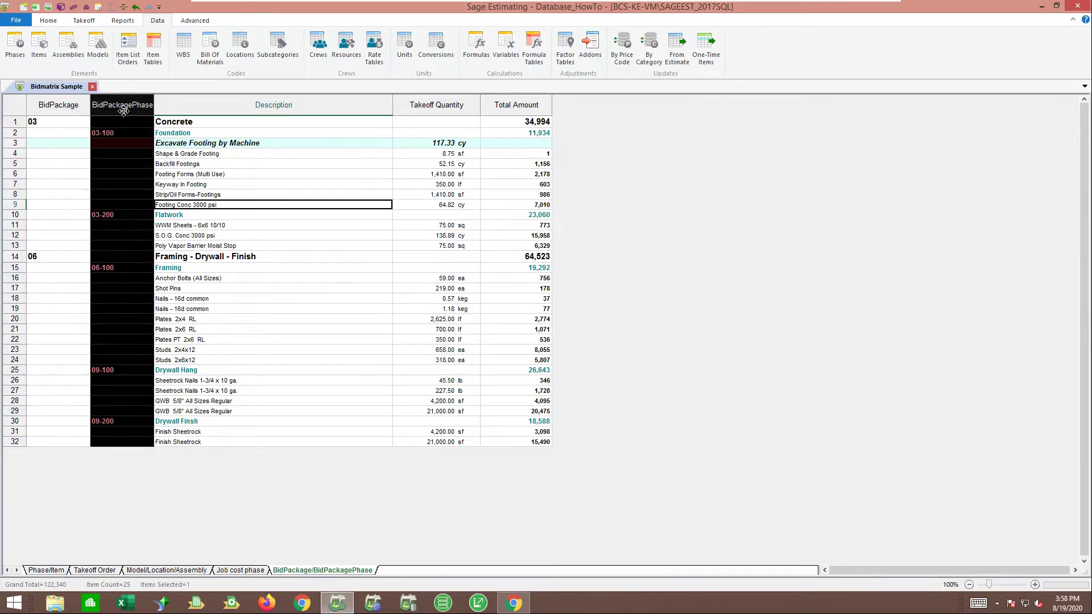
pyautogui.click(48, 123)
pyautogui.click(101, 135)
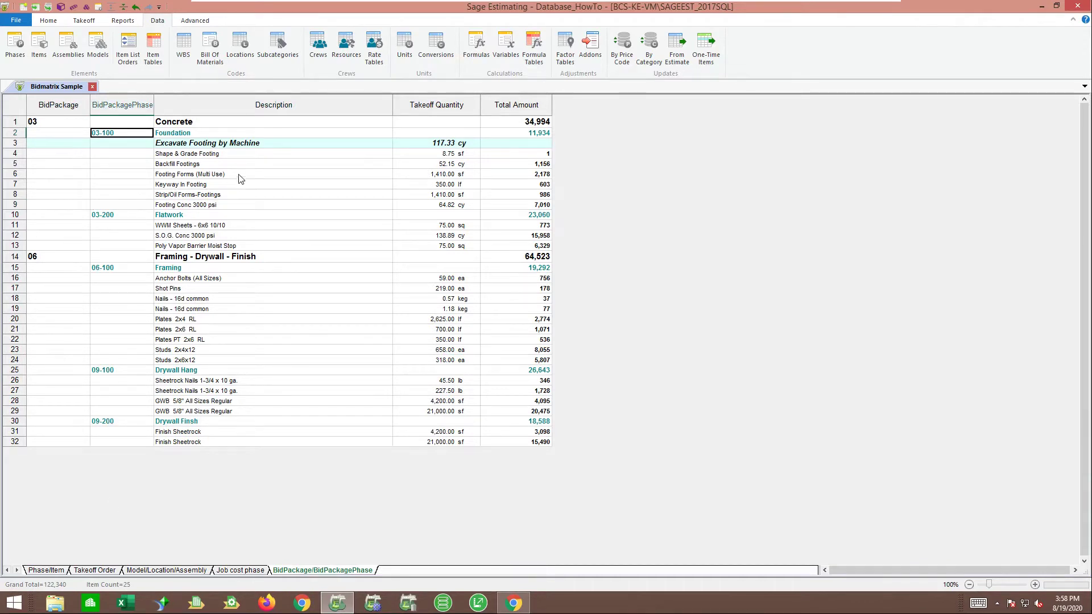
# Set the estimate WBS codes BidPackage and BidPackagePhase to type Detail and save.
pyautogui.click(183, 48)
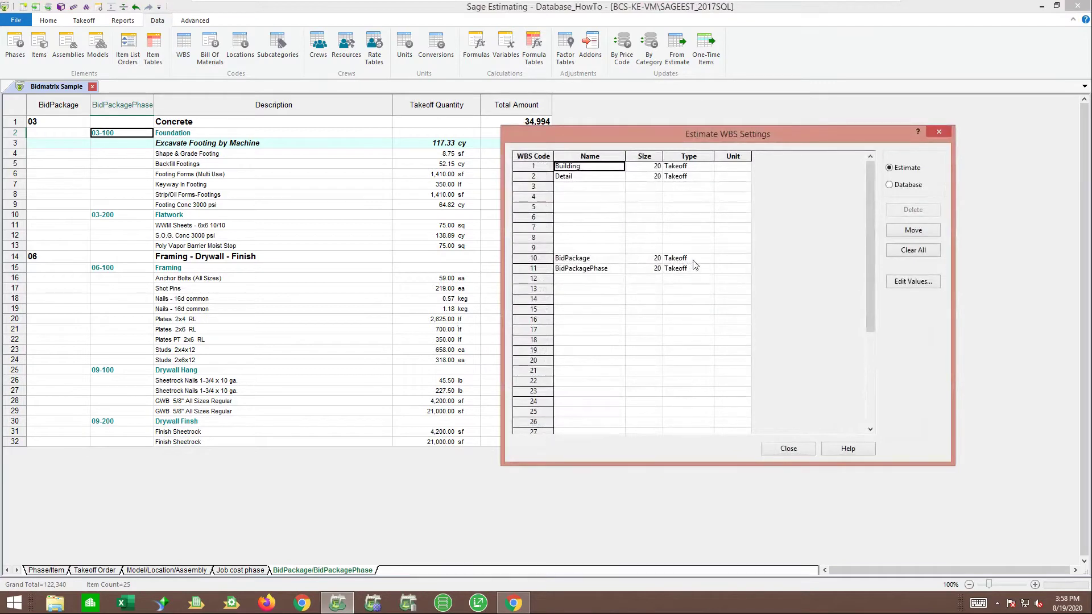
pyautogui.click(708, 259)
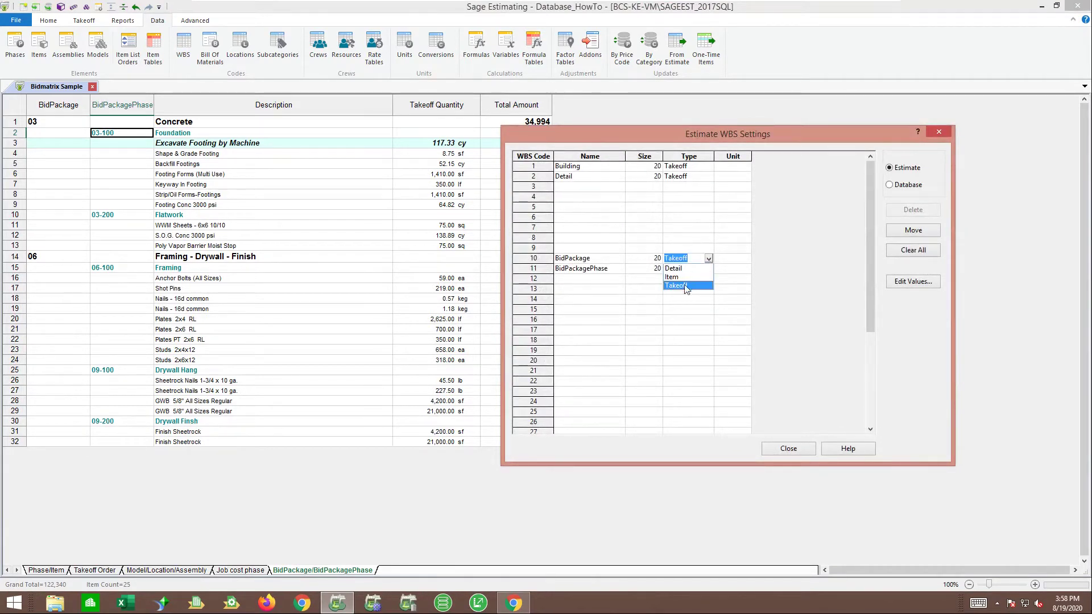
pyautogui.click(679, 269)
pyautogui.click(685, 269)
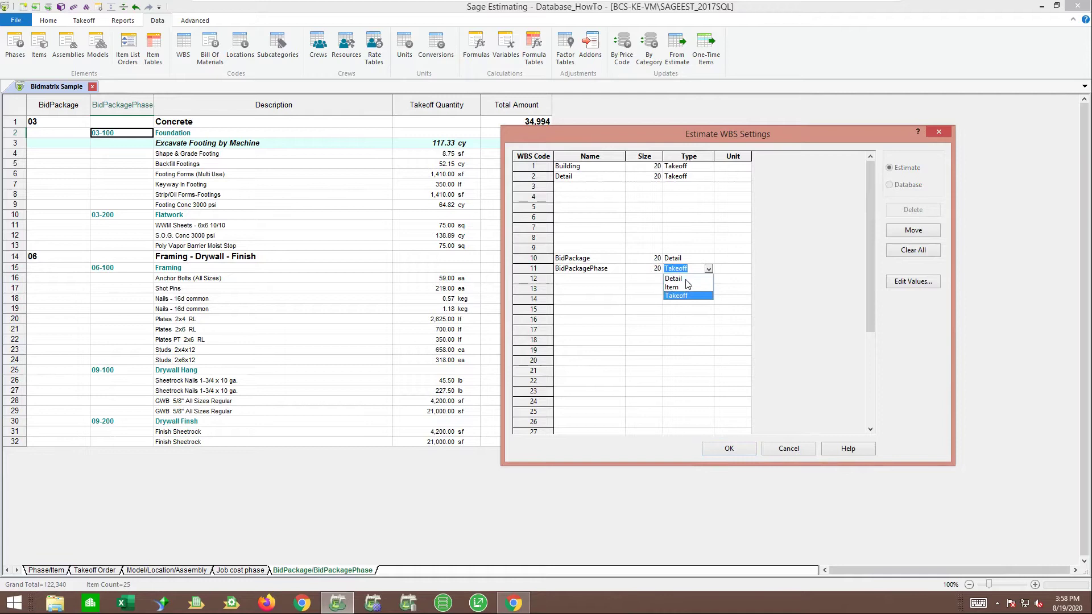
pyautogui.click(685, 278)
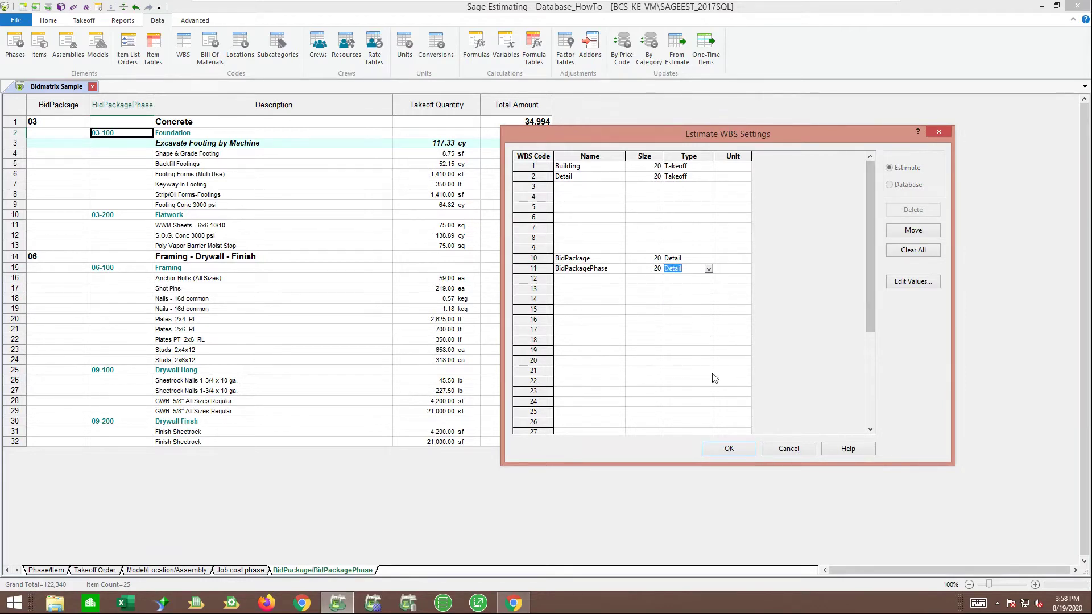
pyautogui.click(731, 450)
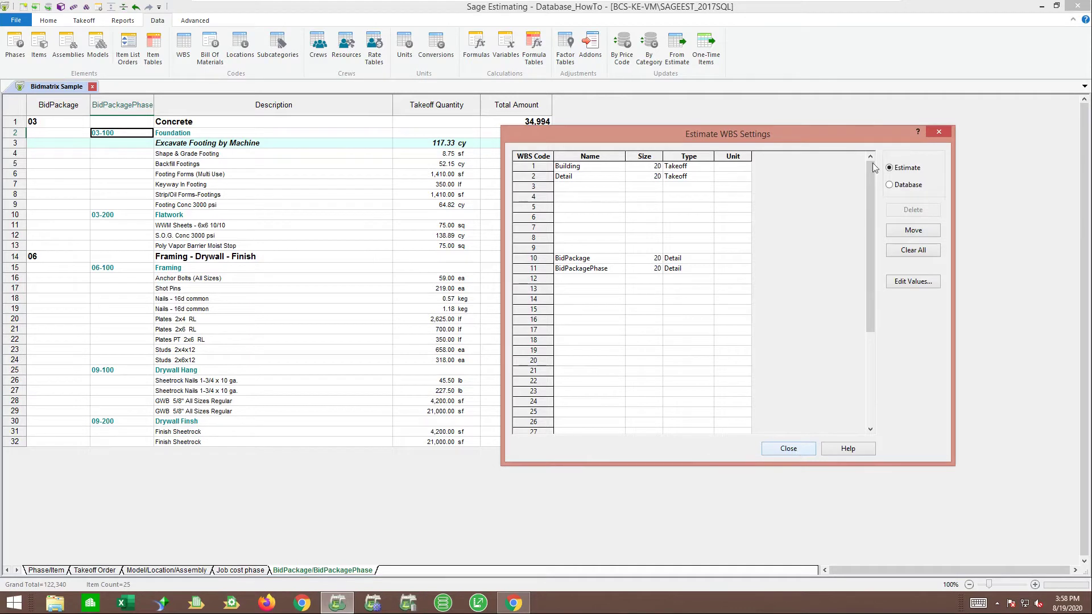
# In the database WBS settings, name WBS code 10 'BidPackage'.
pyautogui.click(890, 184)
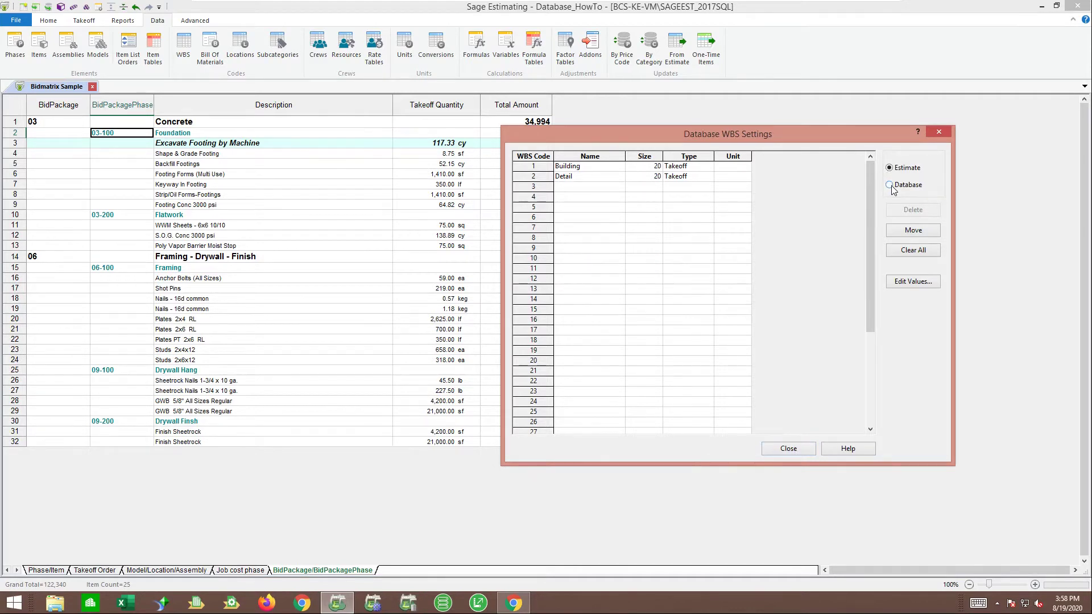
pyautogui.click(600, 262)
pyautogui.write('Bid')
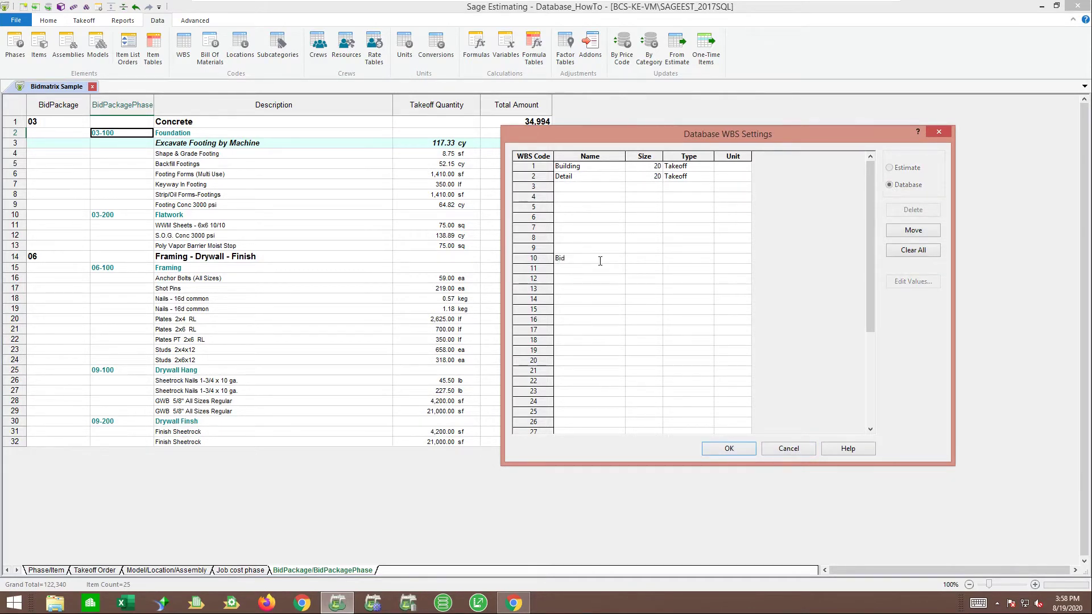
pyautogui.write('Package')
pyautogui.press('Tab')
pyautogui.click(597, 268)
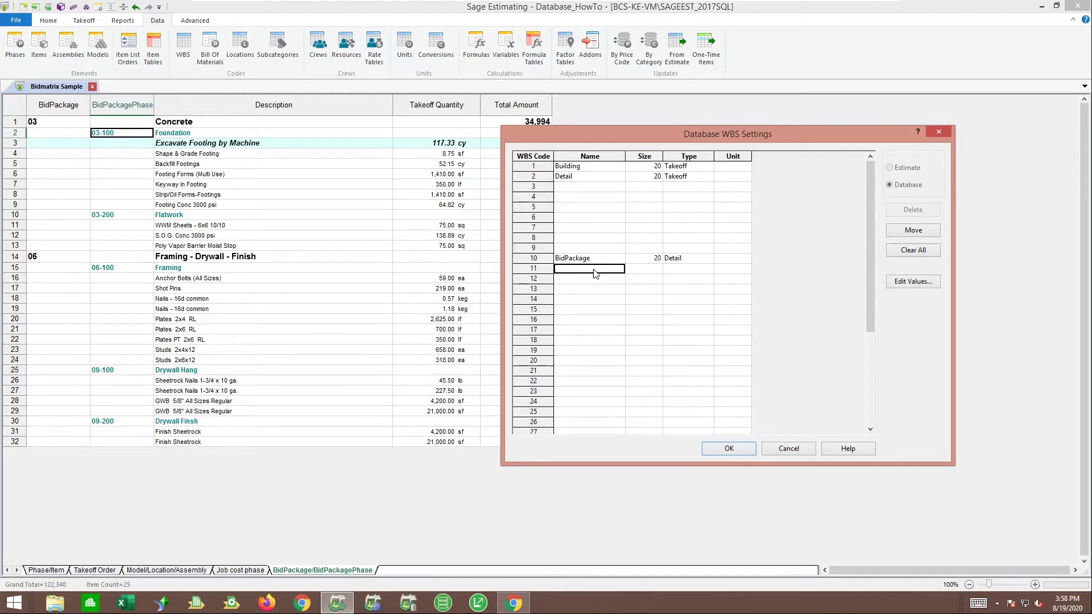
pyautogui.press('Up')
pyautogui.write('BidPackage')
# Name WBS code 11 'BidPackagePhase' and go to editing BidPackage's values.
pyautogui.click(594, 269)
pyautogui.write('Bid')
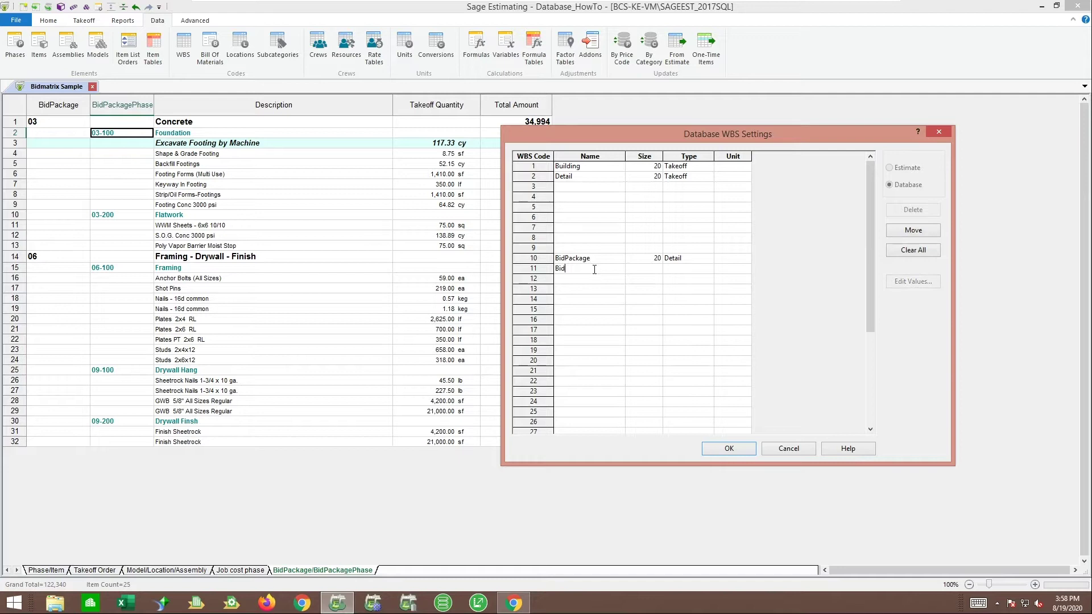
pyautogui.write('PackagePhase')
pyautogui.press('Tab')
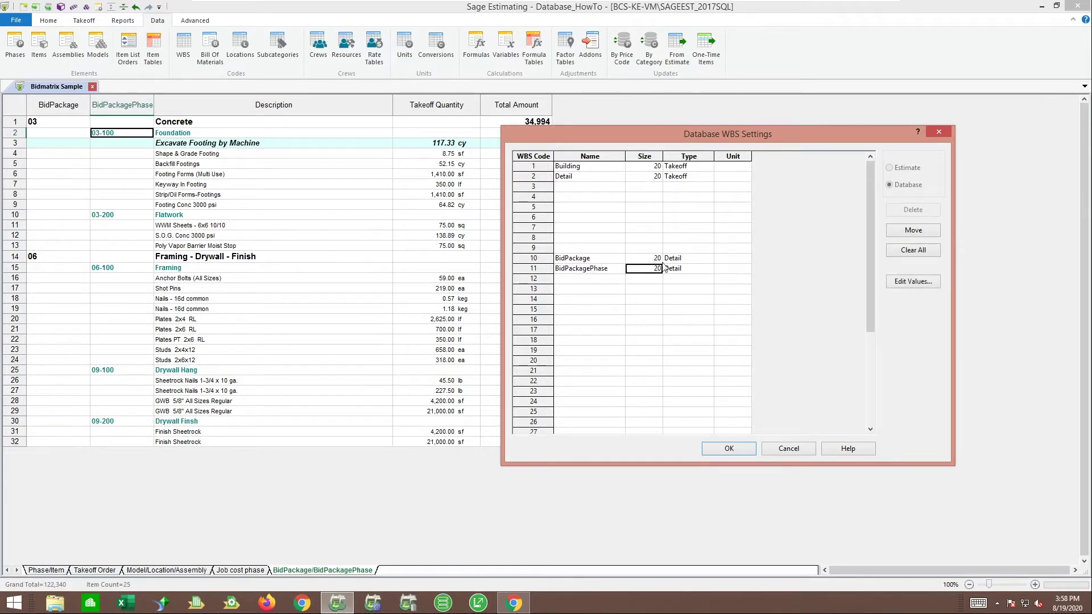
pyautogui.hotkey('shift', 'Tab')
pyautogui.press('Up')
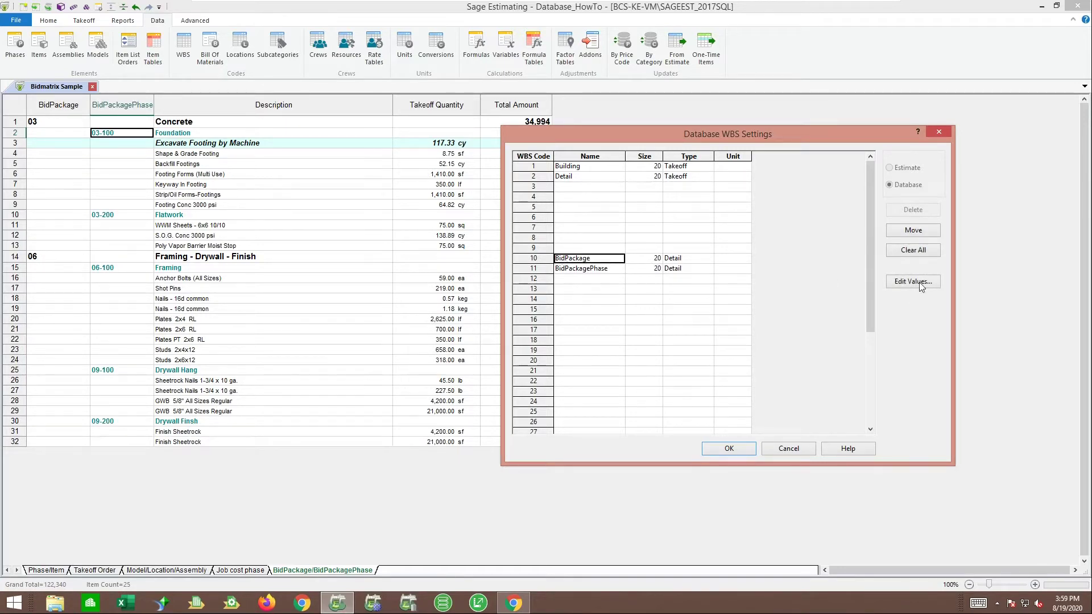
pyautogui.click(919, 283)
# Save the WBS codes and give BidPackage the values 03 Concrete and 06 Framing.
pyautogui.click(778, 326)
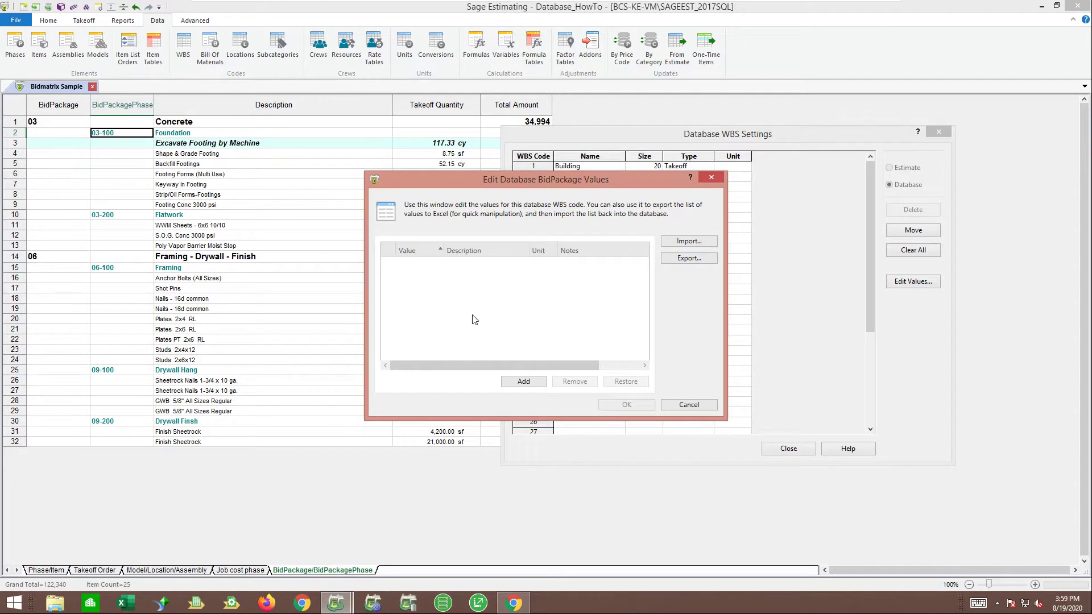
pyautogui.click(523, 381)
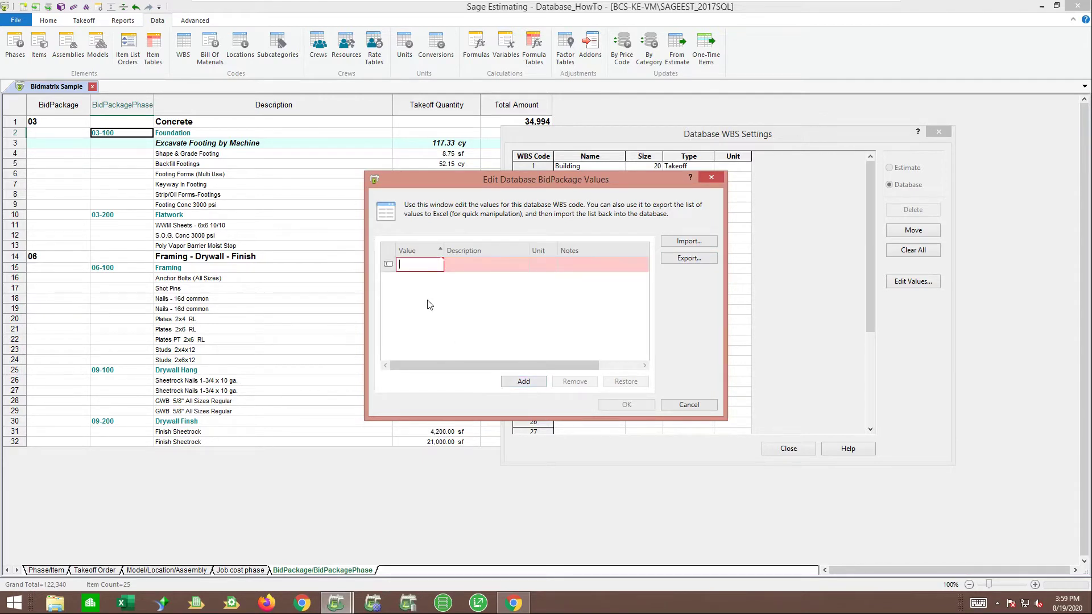
pyautogui.write('03')
pyautogui.press('Tab')
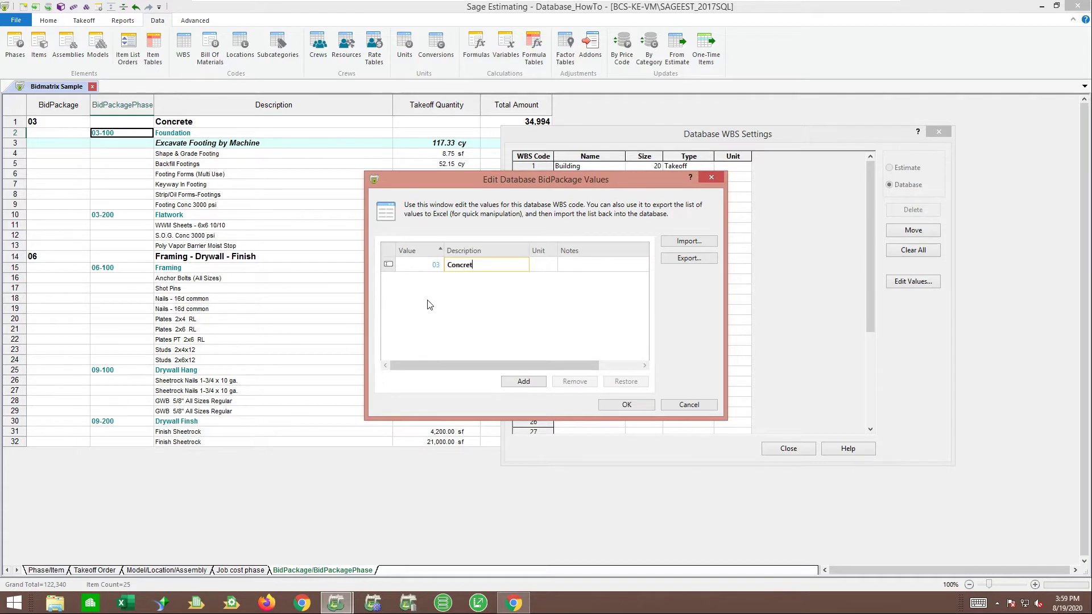
pyautogui.click(522, 381)
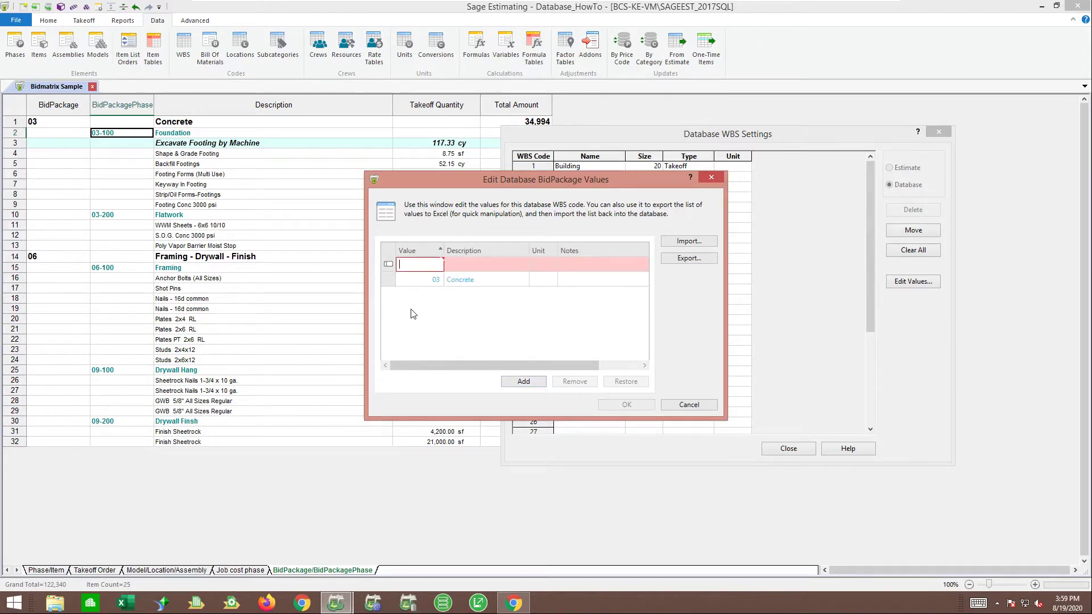
pyautogui.write('05')
pyautogui.press('Tab')
pyautogui.write('Fram')
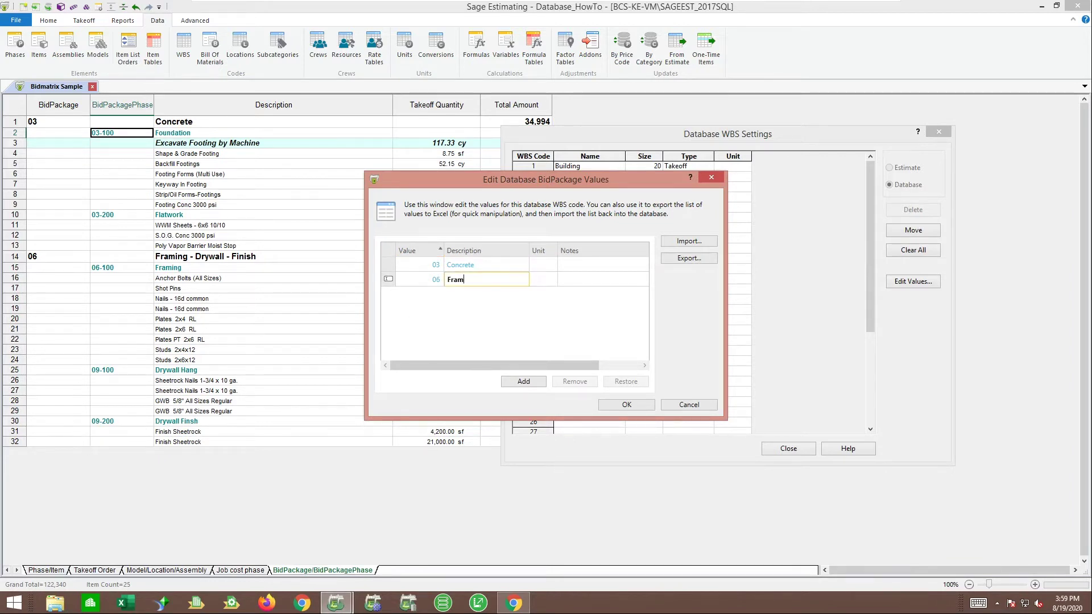
pyautogui.write('ing')
pyautogui.click(602, 403)
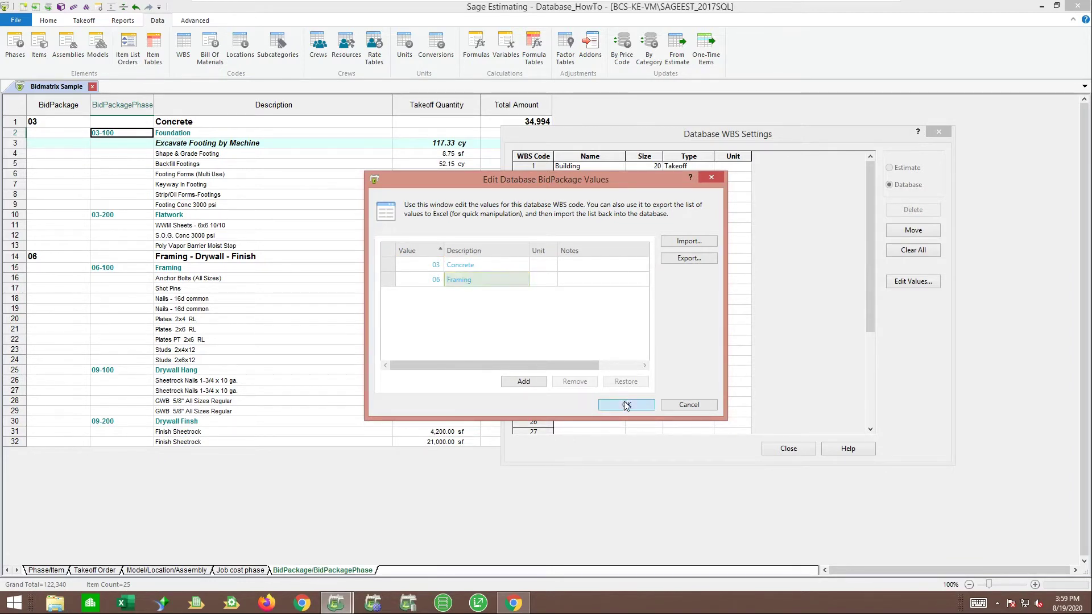
pyautogui.click(586, 270)
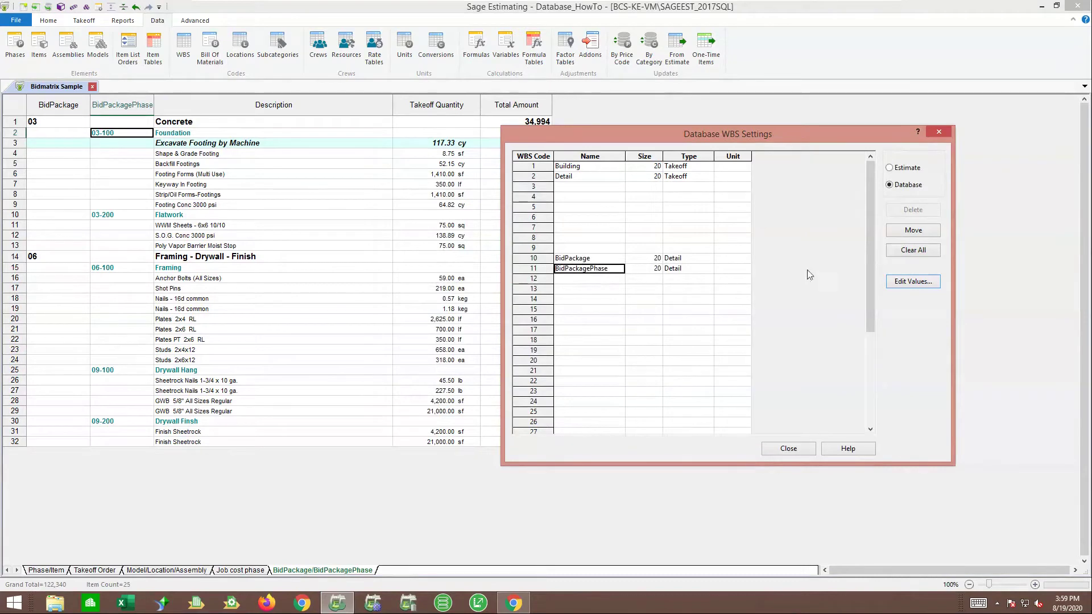
# Add BidPackagePhase values 03-100 Foundation and 03-200 Flatwork.
pyautogui.click(927, 283)
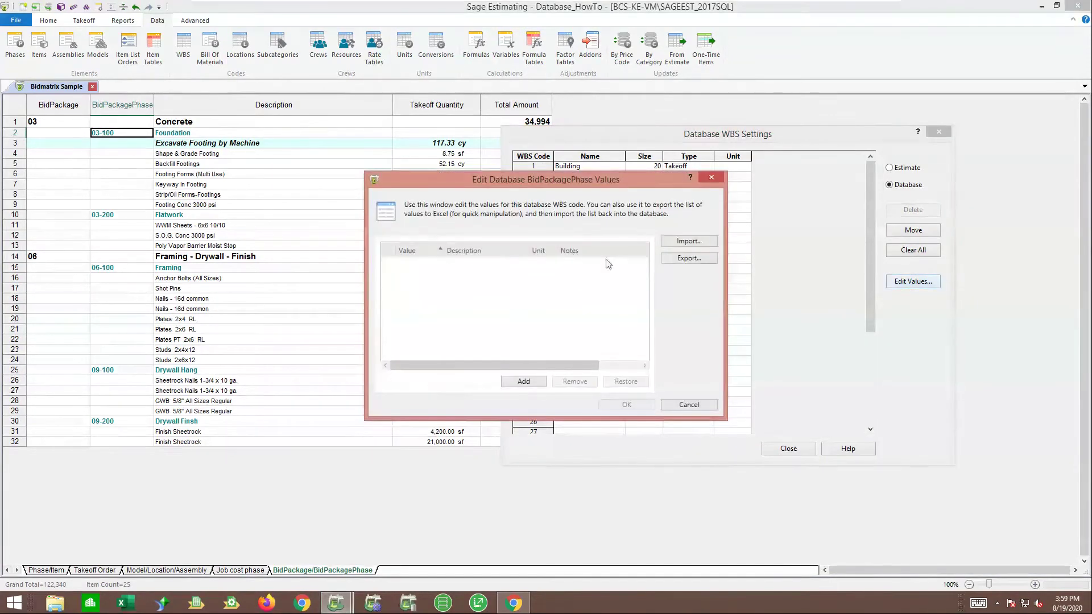
pyautogui.click(523, 381)
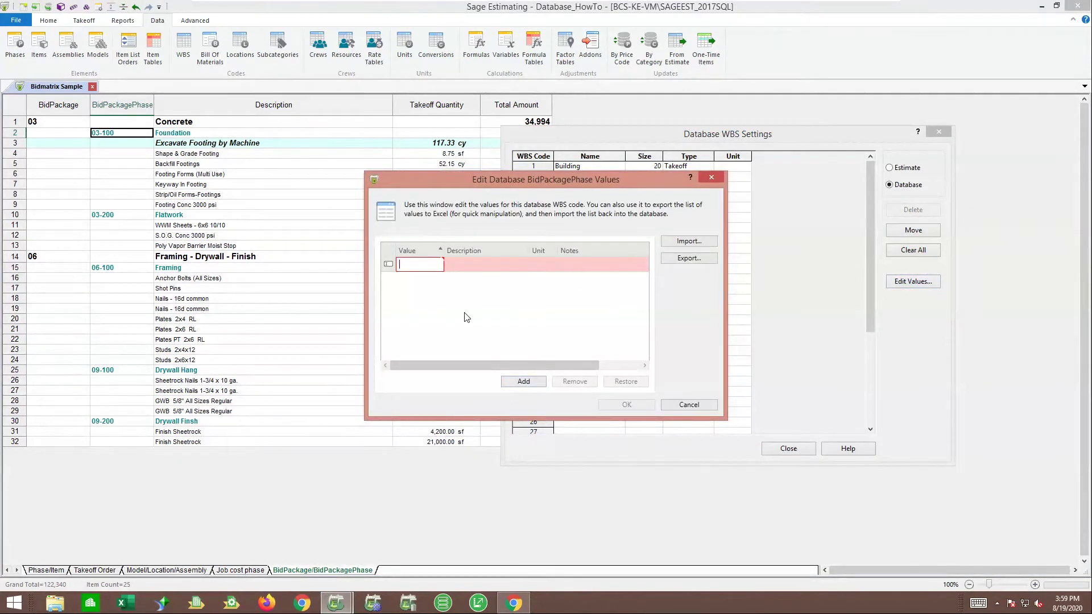
pyautogui.write('03-100')
pyautogui.press('Tab')
pyautogui.write('Founda')
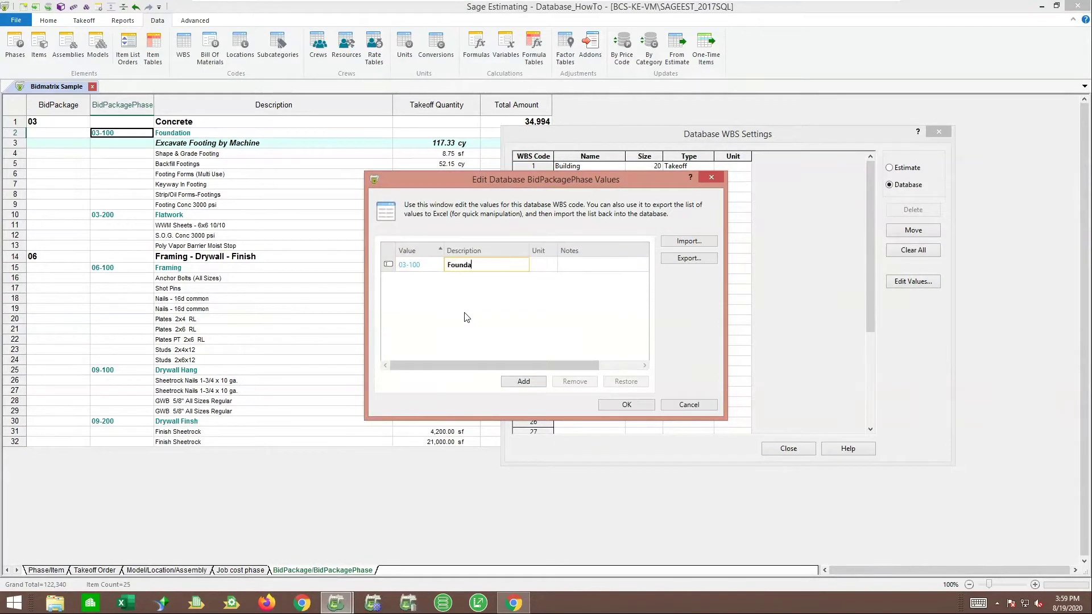
pyautogui.click(523, 382)
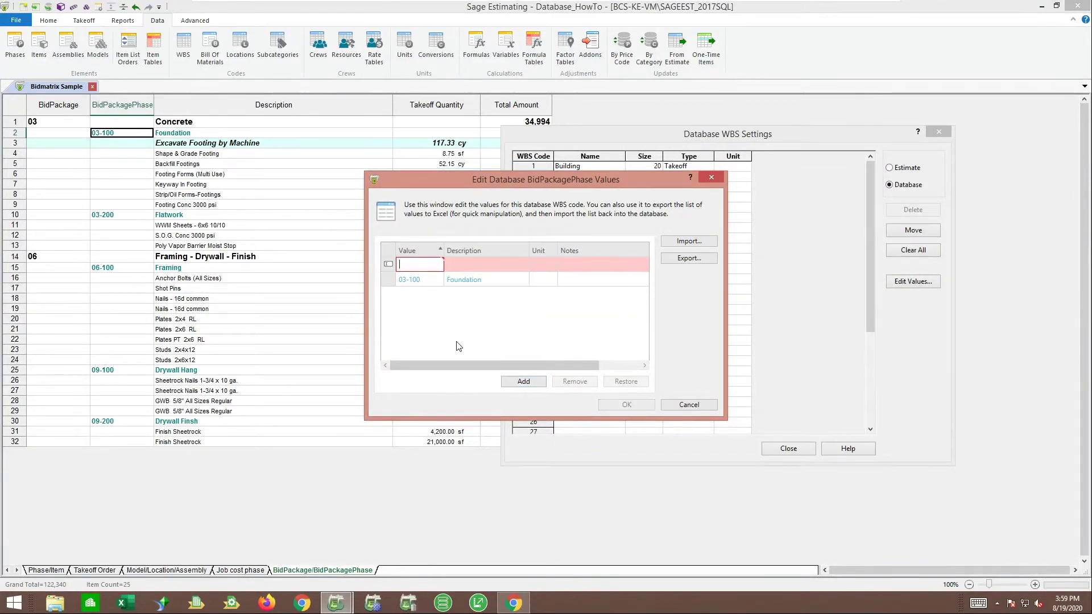
pyautogui.write('03-200')
pyautogui.press('Tab')
pyautogui.write('Flat')
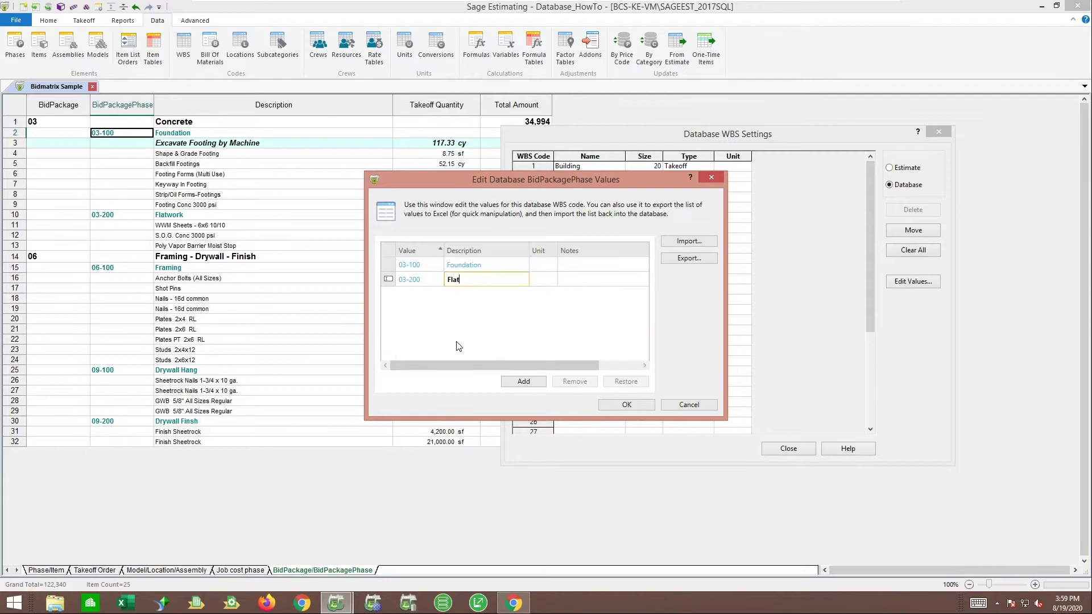
# Add phase values 9-100 Drywall Hang and 9-200 Drywall Finish.
pyautogui.click(523, 381)
pyautogui.write('9')
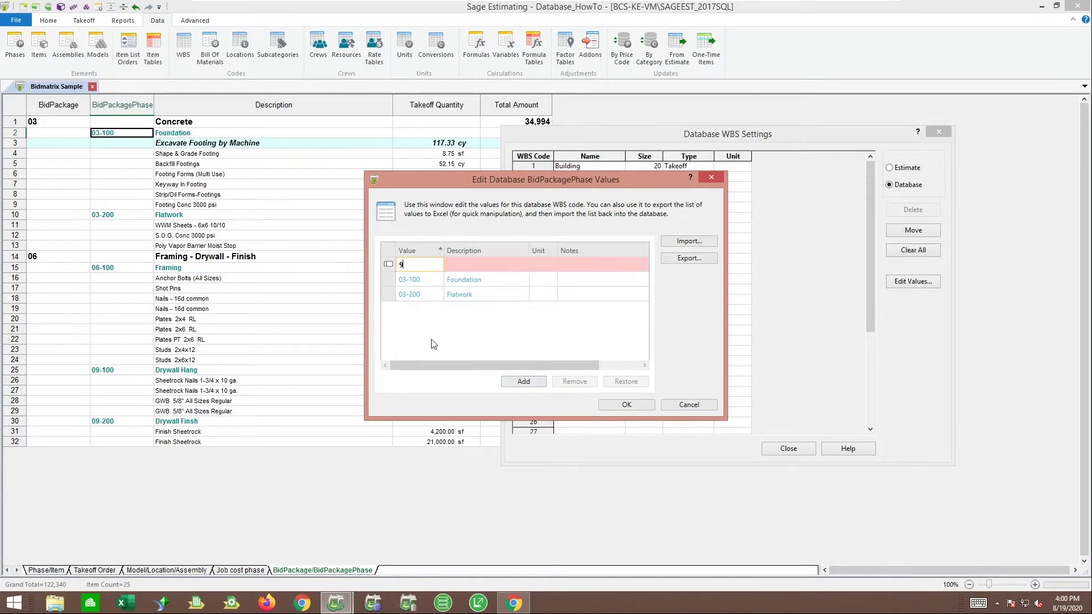
pyautogui.write('-100')
pyautogui.press('Tab')
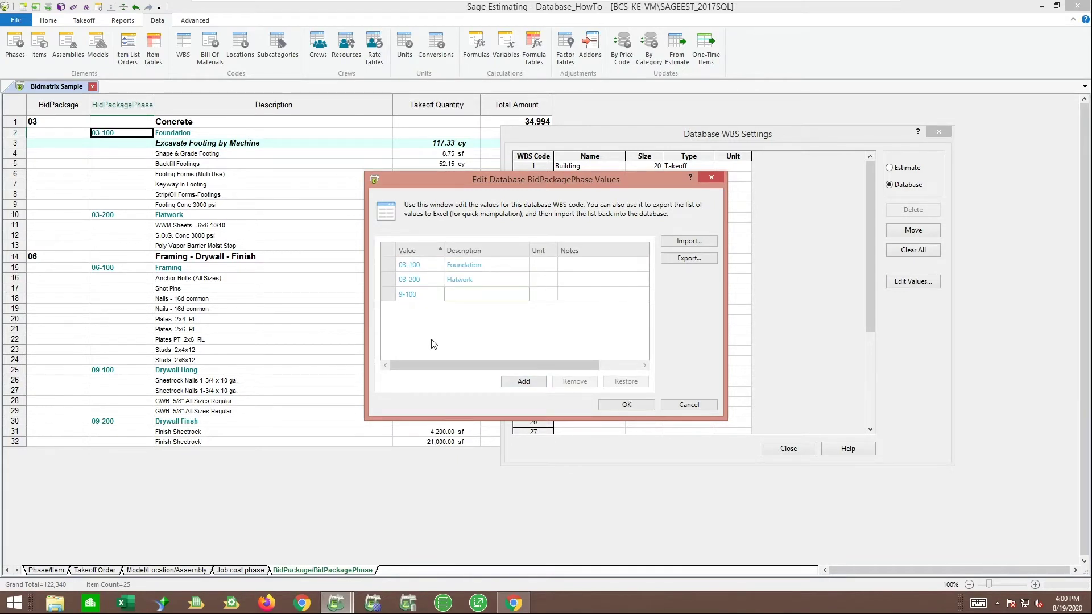
pyautogui.write('Drywall Hang')
pyautogui.click(524, 381)
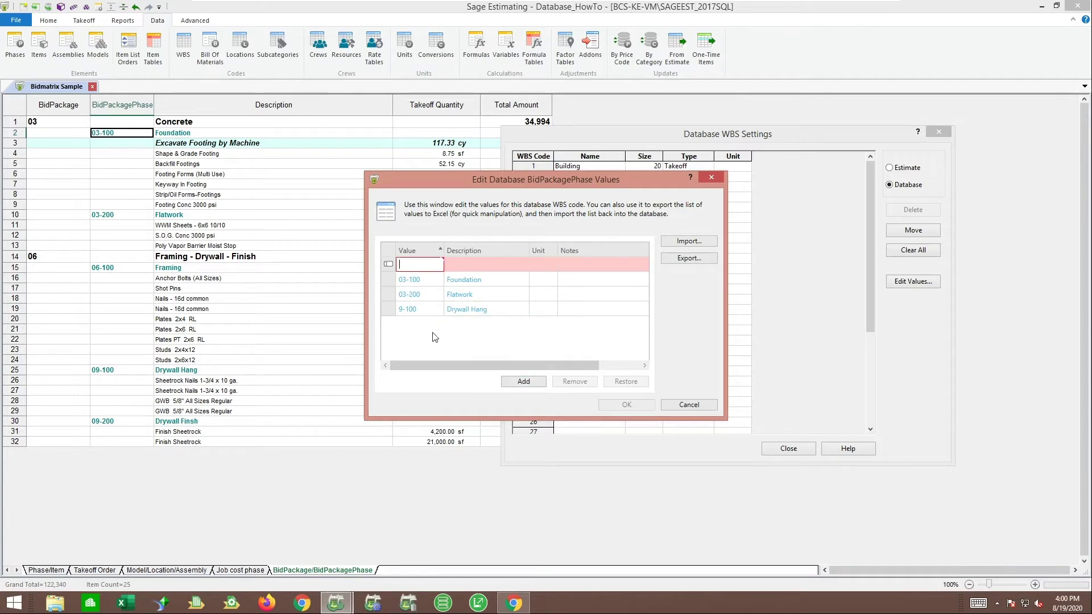
pyautogui.write('9-200')
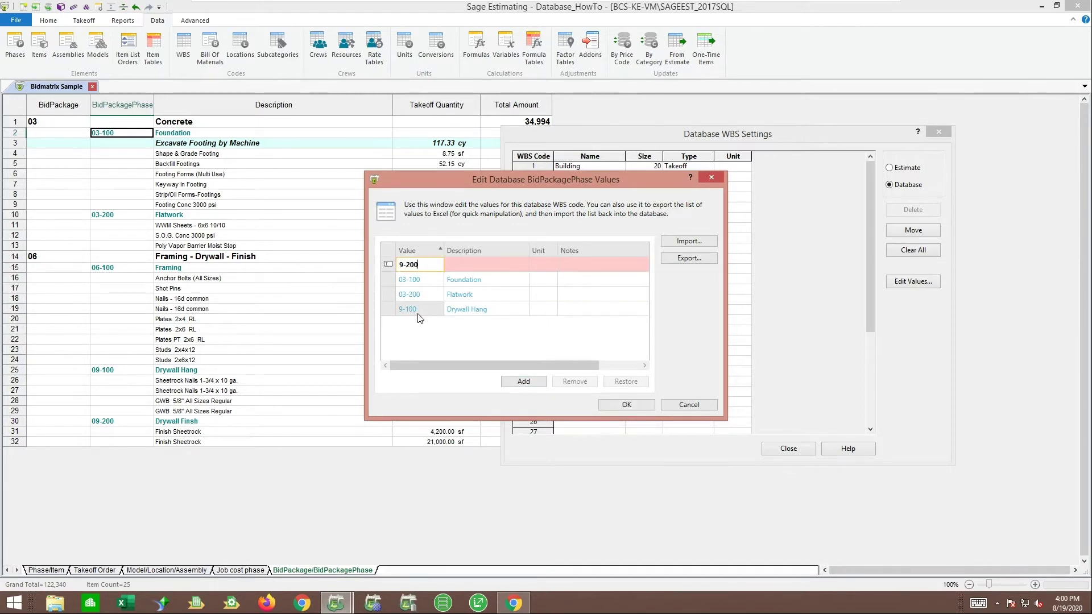
pyautogui.press('Tab')
pyautogui.write('Drywall Finsh')
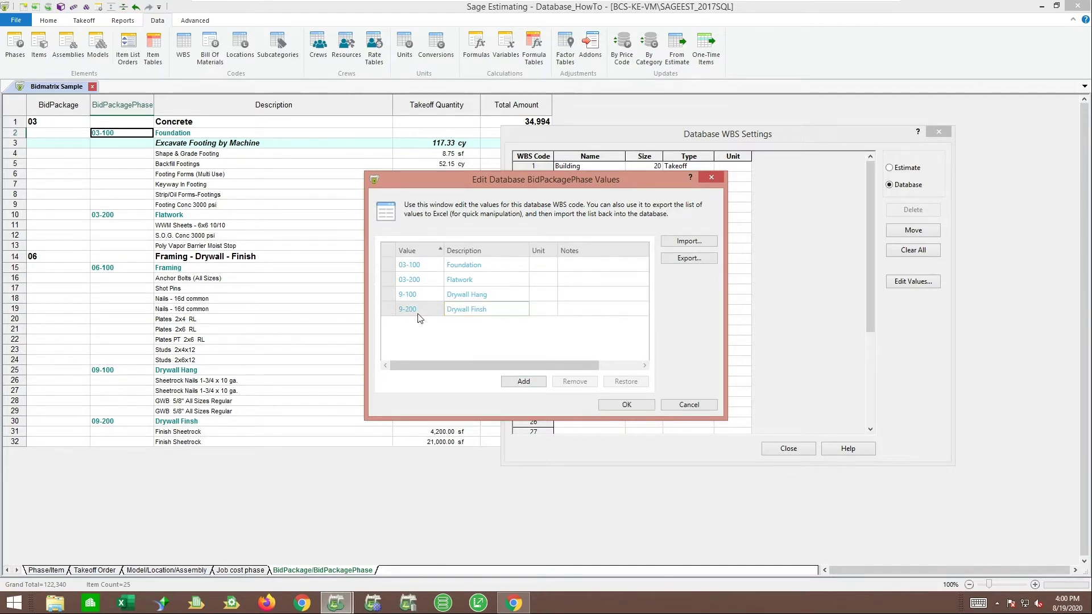
# Add phase value 06-100 Framing and confirm the phase value list.
pyautogui.click(523, 381)
pyautogui.write('06-100')
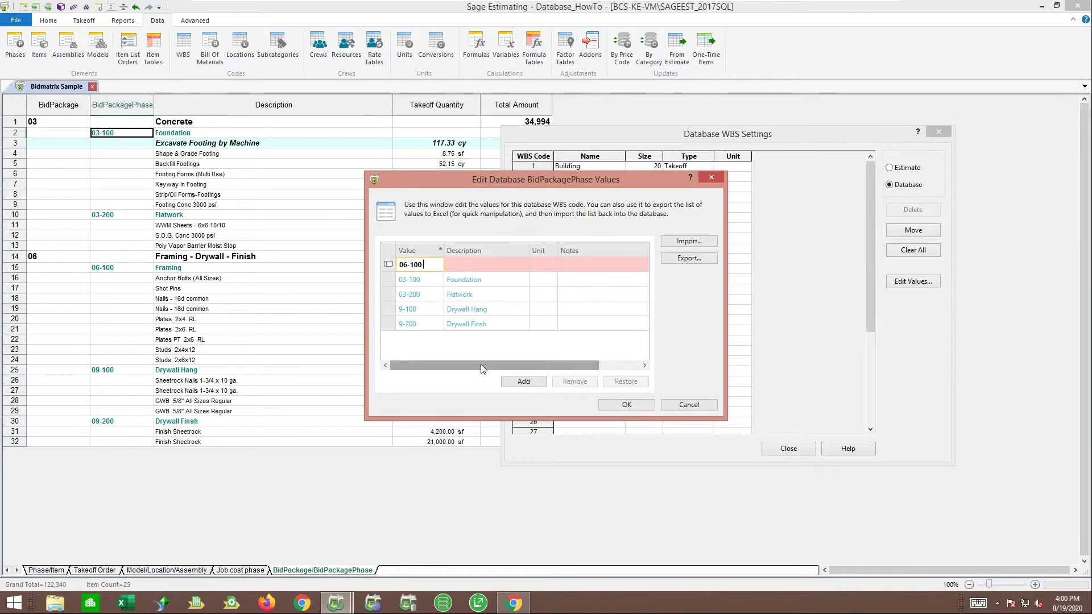
pyautogui.press('Tab')
pyautogui.write('Framing')
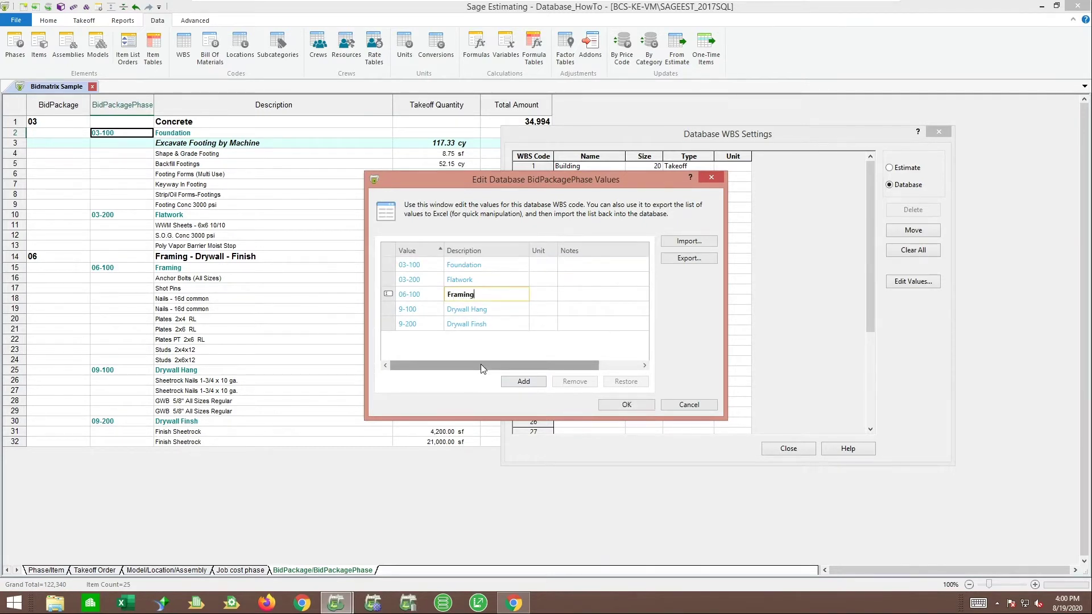
pyautogui.click(626, 407)
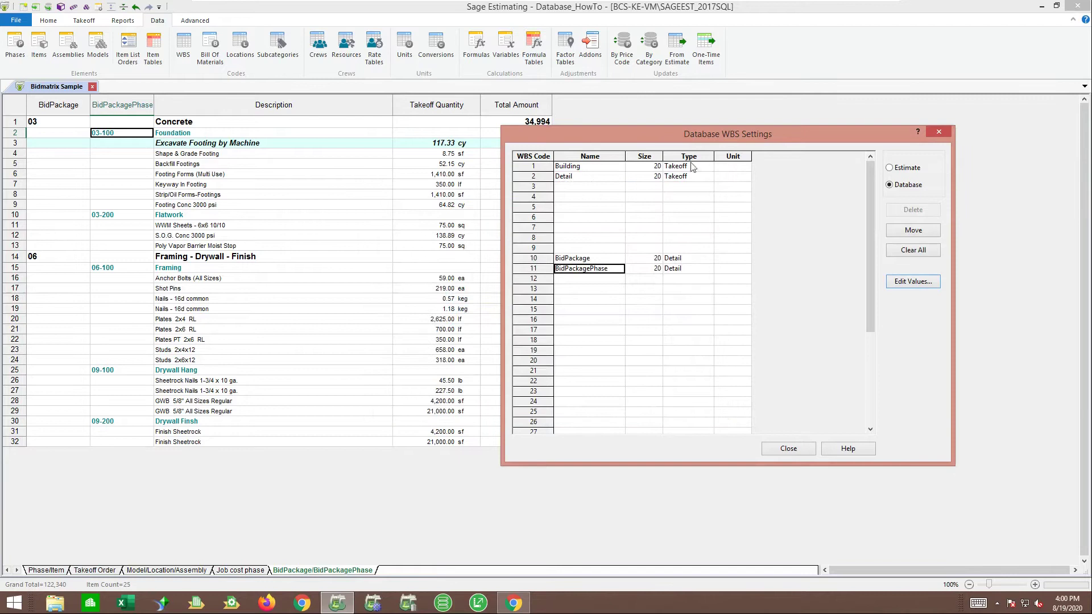
# Close the WBS settings and review Excavate Footing by Machine's database WBS codes.
pyautogui.click(788, 449)
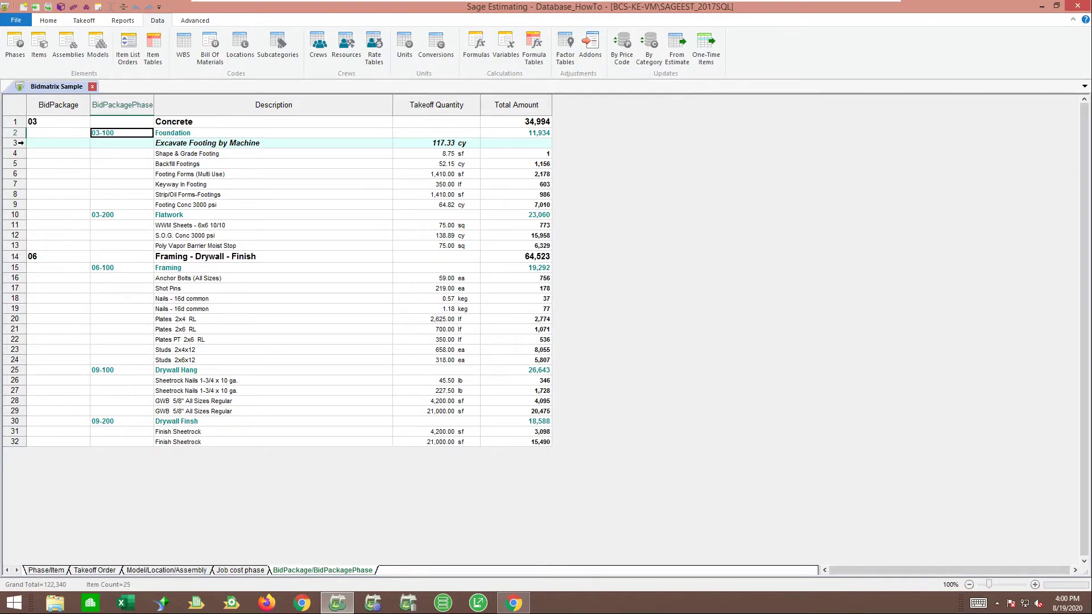
pyautogui.rightClick(20, 143)
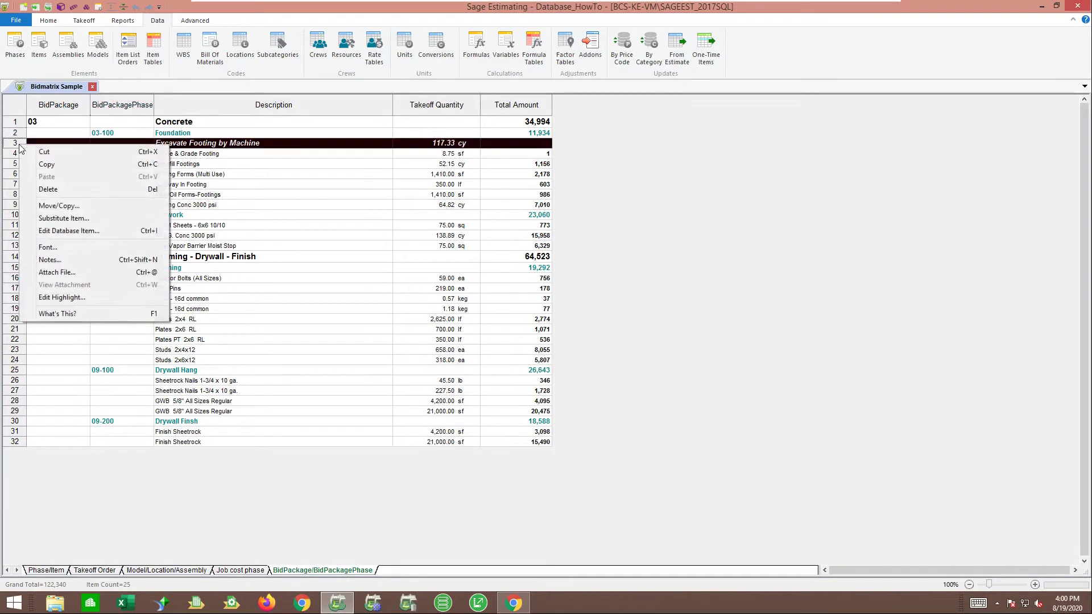
pyautogui.click(57, 231)
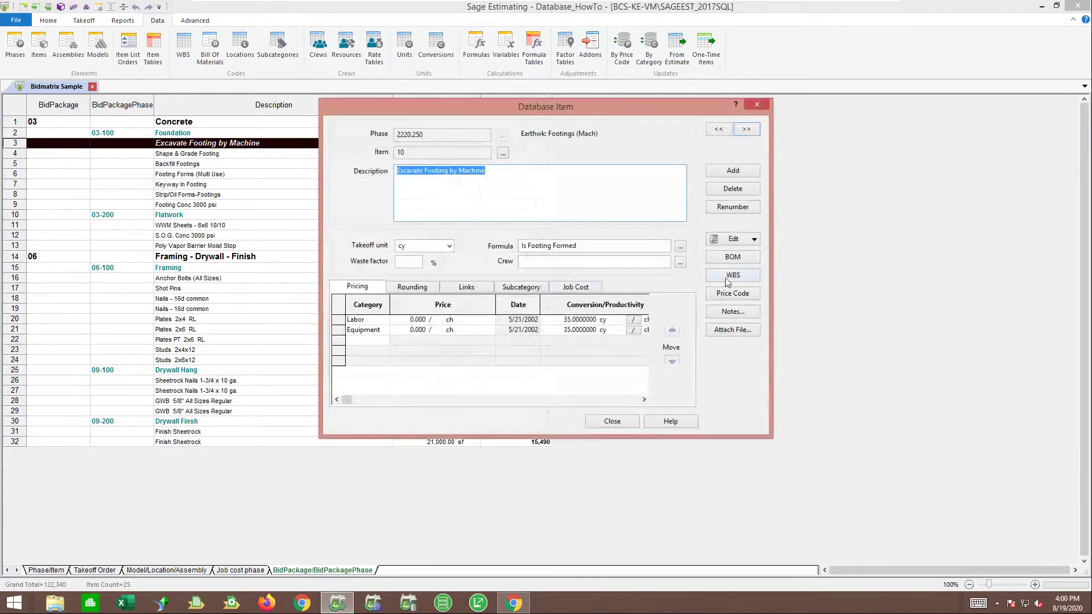
pyautogui.click(730, 277)
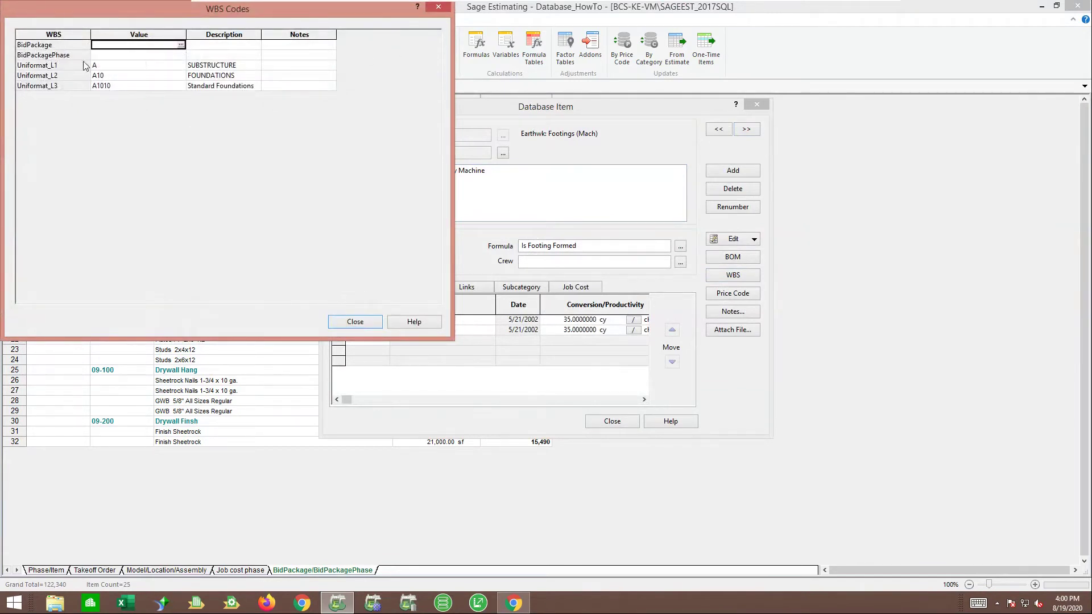
pyautogui.click(354, 322)
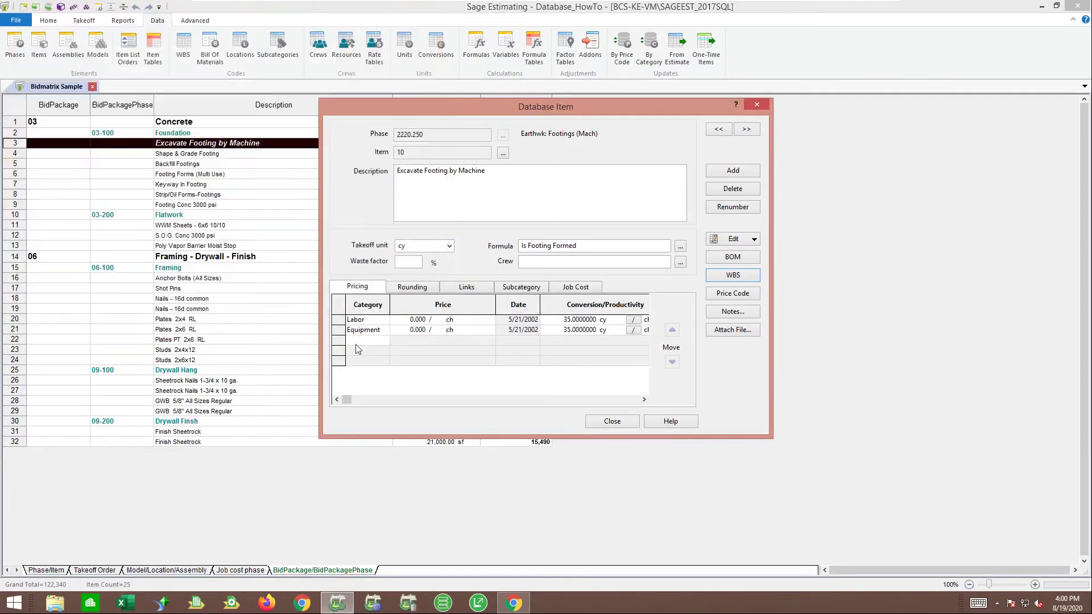
pyautogui.click(607, 422)
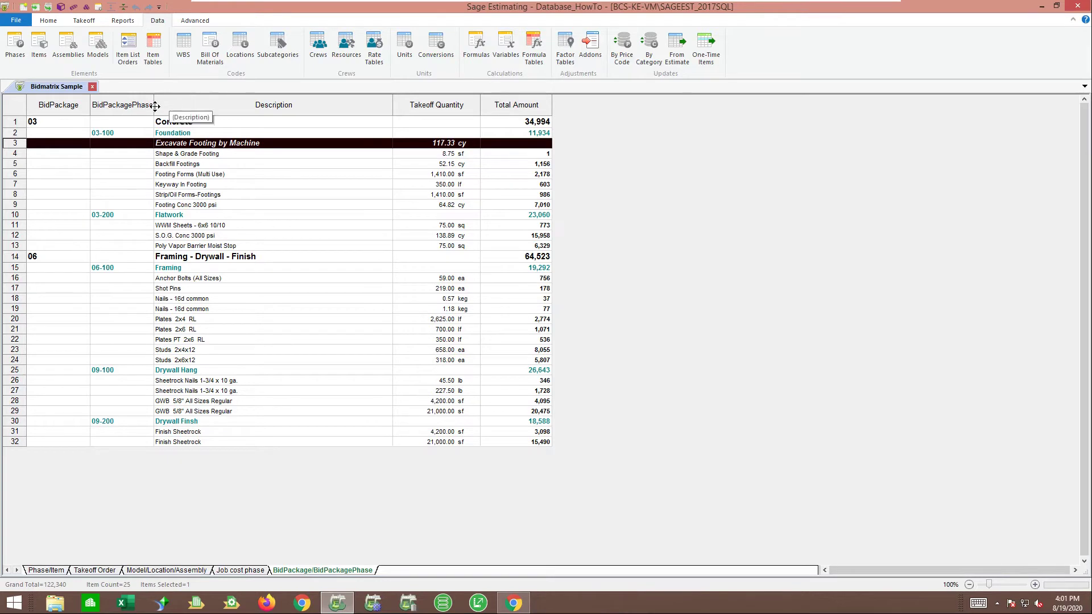
# Insert the Update DB column beside Description, found by searching 'update'.
pyautogui.rightClick(175, 106)
pyautogui.click(210, 152)
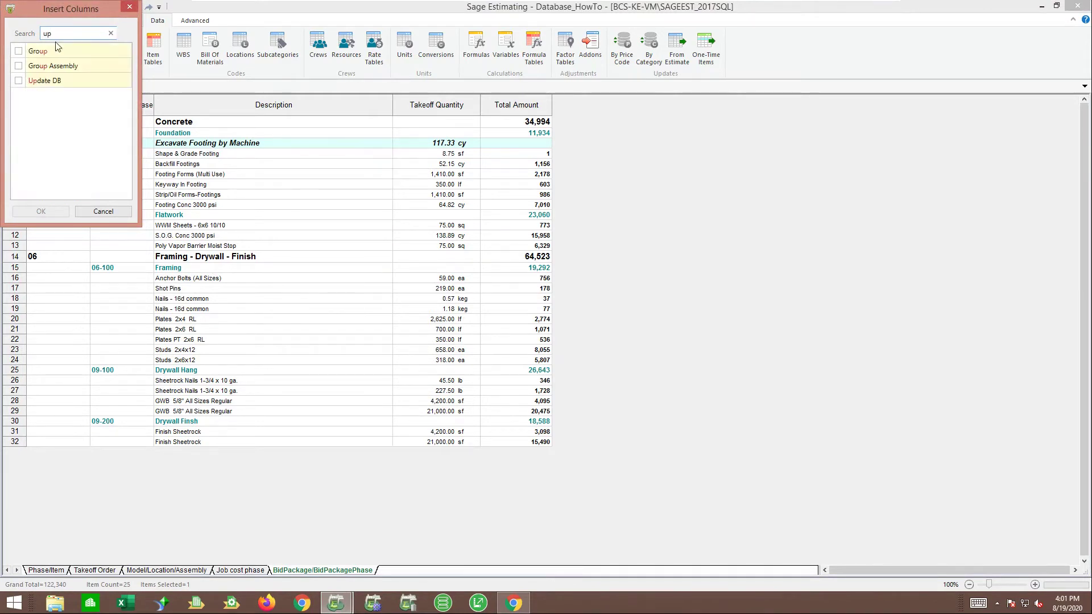
pyautogui.click(19, 80)
pyautogui.click(40, 211)
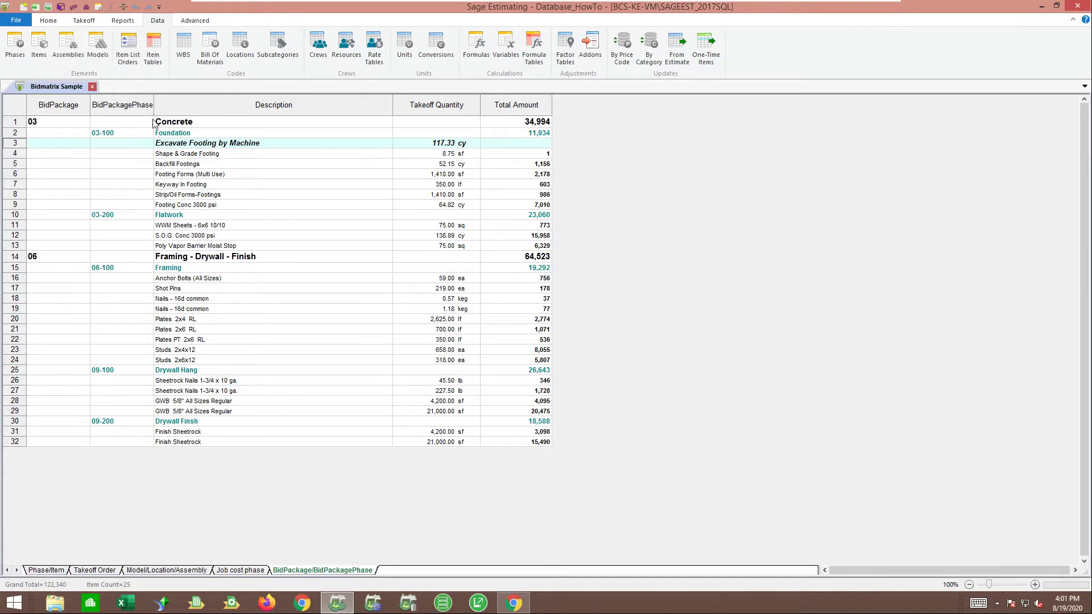
pyautogui.click(178, 105)
pyautogui.rightClick(180, 105)
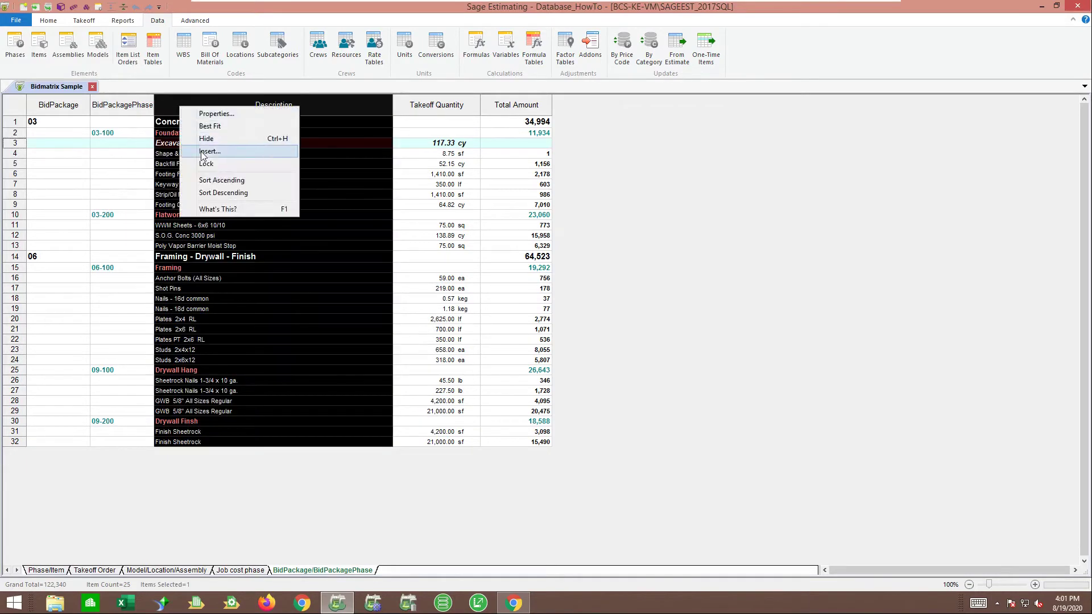
pyautogui.click(173, 177)
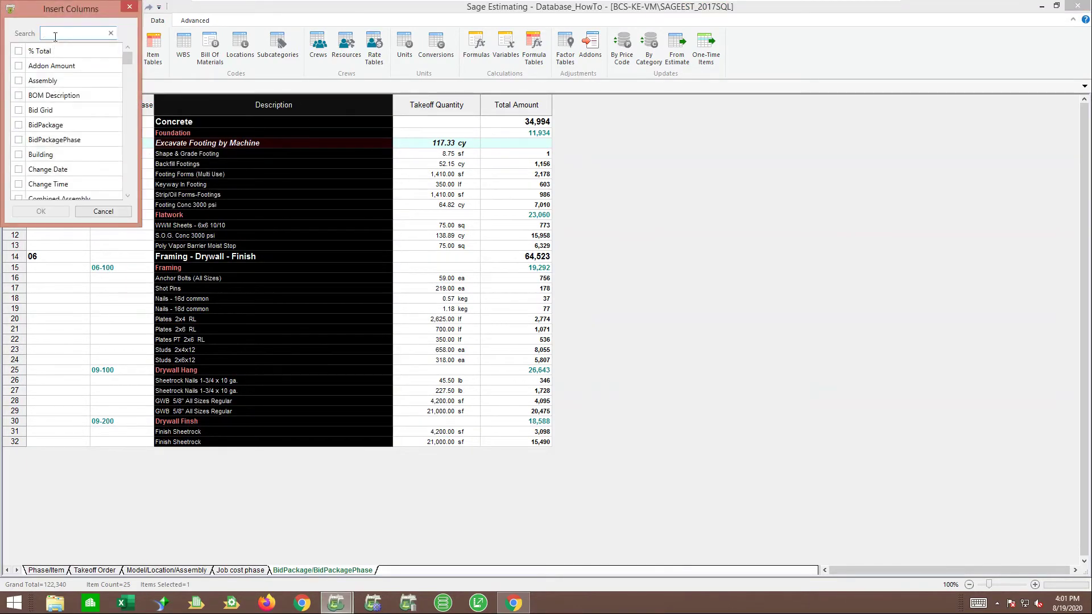
pyautogui.write('update')
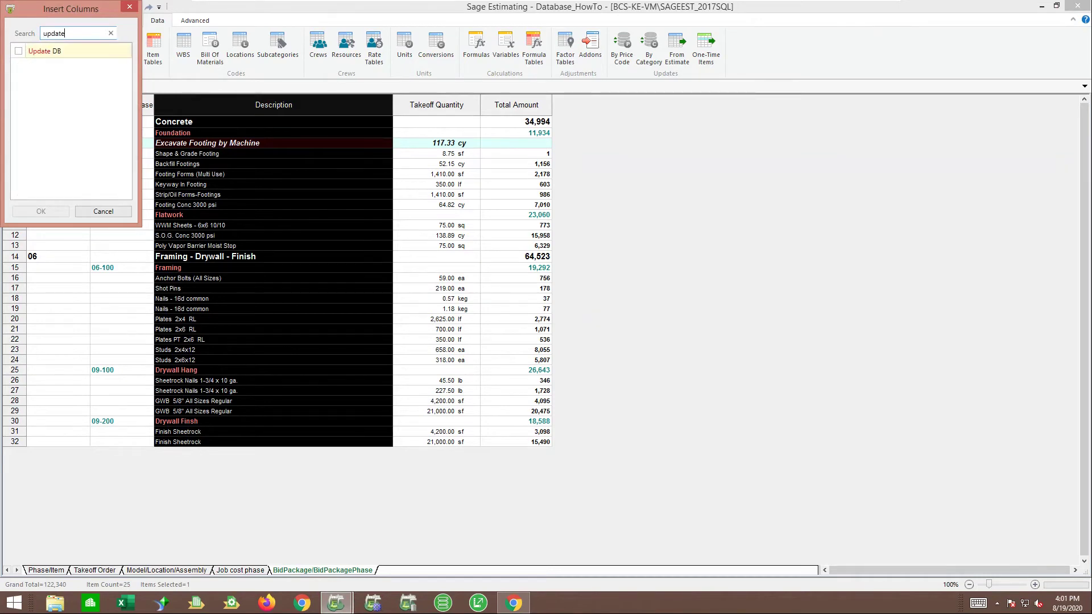
pyautogui.click(18, 51)
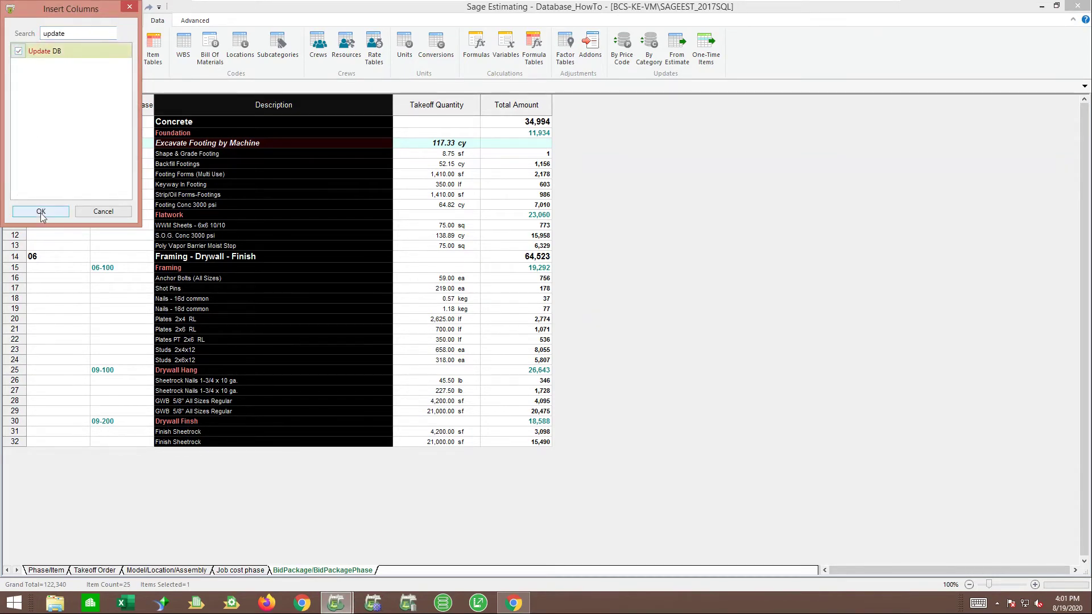
pyautogui.click(41, 211)
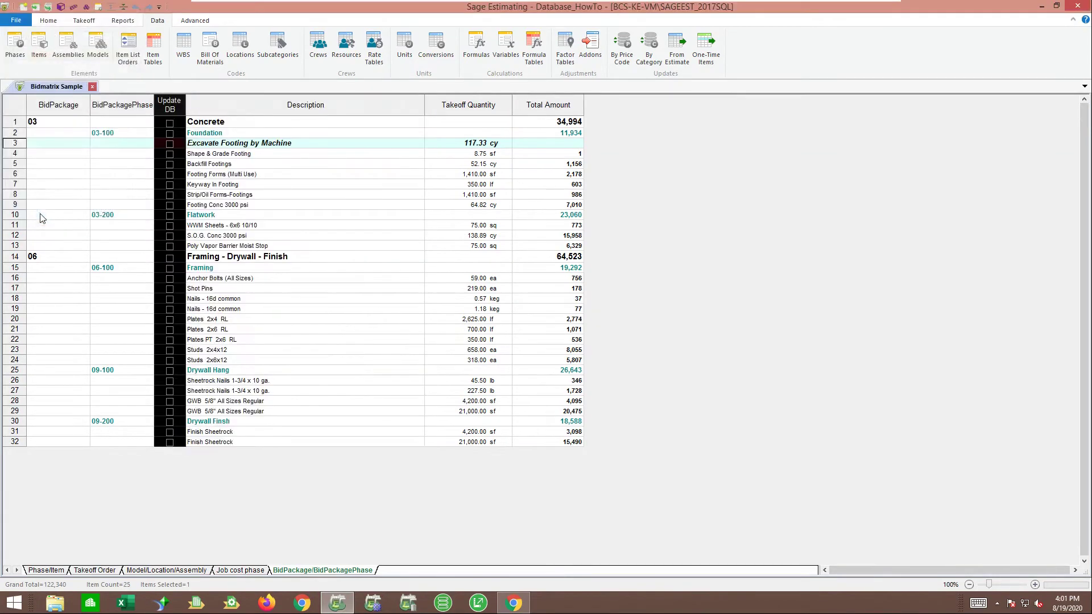
# Mark the 03 Concrete and 06 Framing groups for update, including BidPackage and BidPackagePhase codes.
pyautogui.click(169, 123)
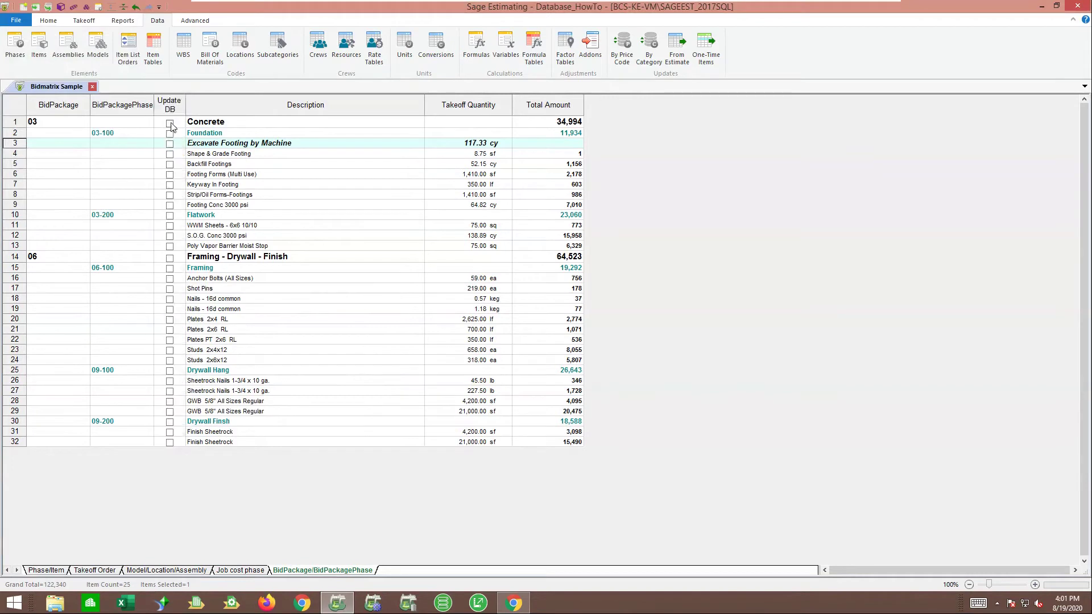
pyautogui.click(169, 258)
pyautogui.click(679, 64)
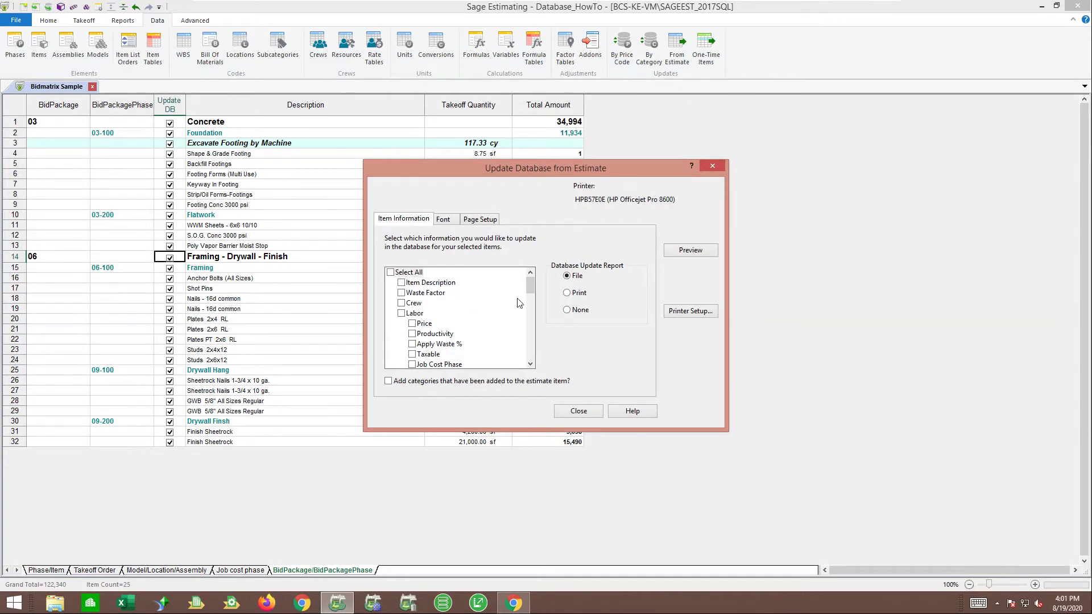
pyautogui.moveTo(528, 290); pyautogui.dragTo(529, 351)
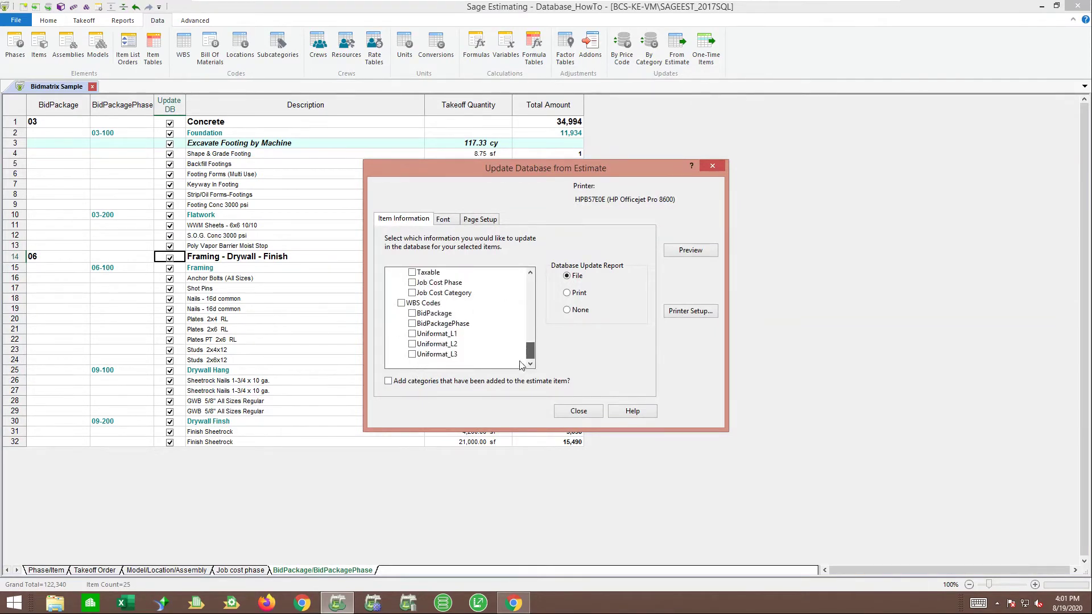
pyautogui.click(414, 316)
pyautogui.click(412, 315)
pyautogui.click(412, 324)
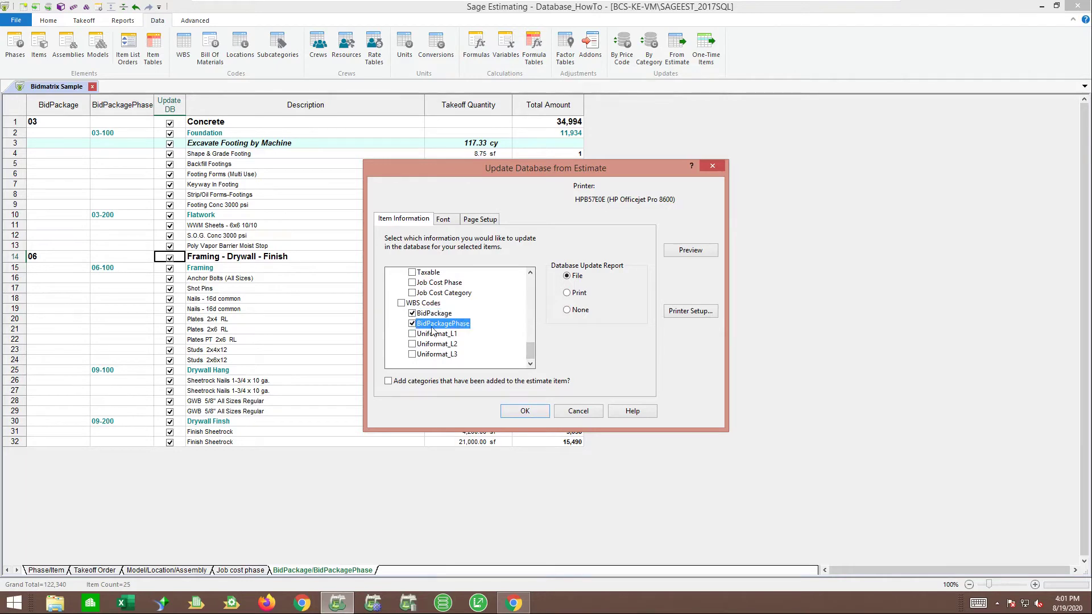
# Run and confirm the database update, finishing with 21 items updated.
pyautogui.click(525, 413)
pyautogui.click(565, 439)
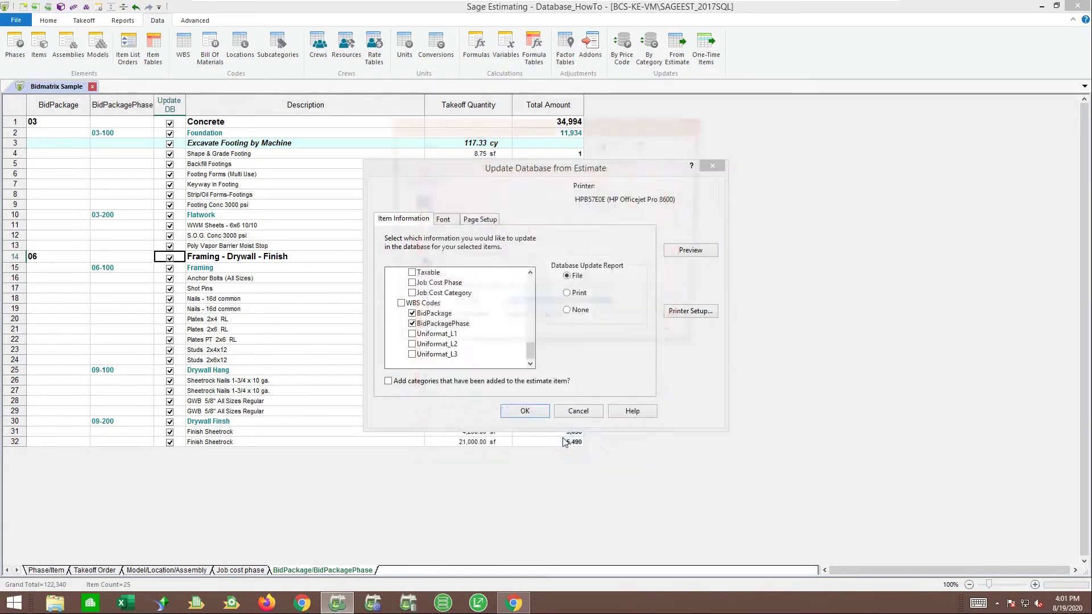
pyautogui.press('Return')
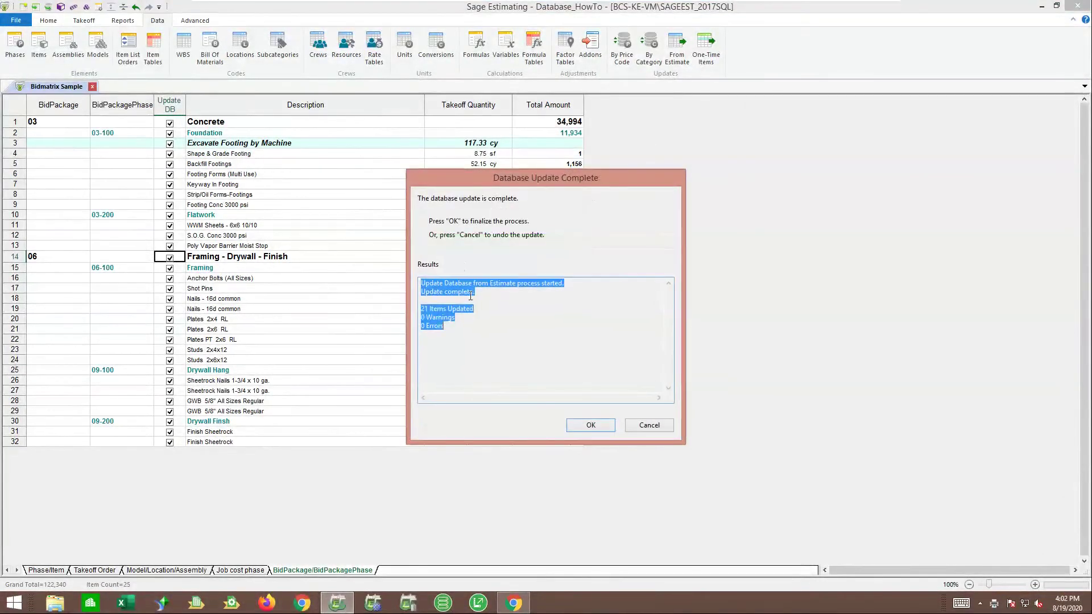
pyautogui.click(591, 426)
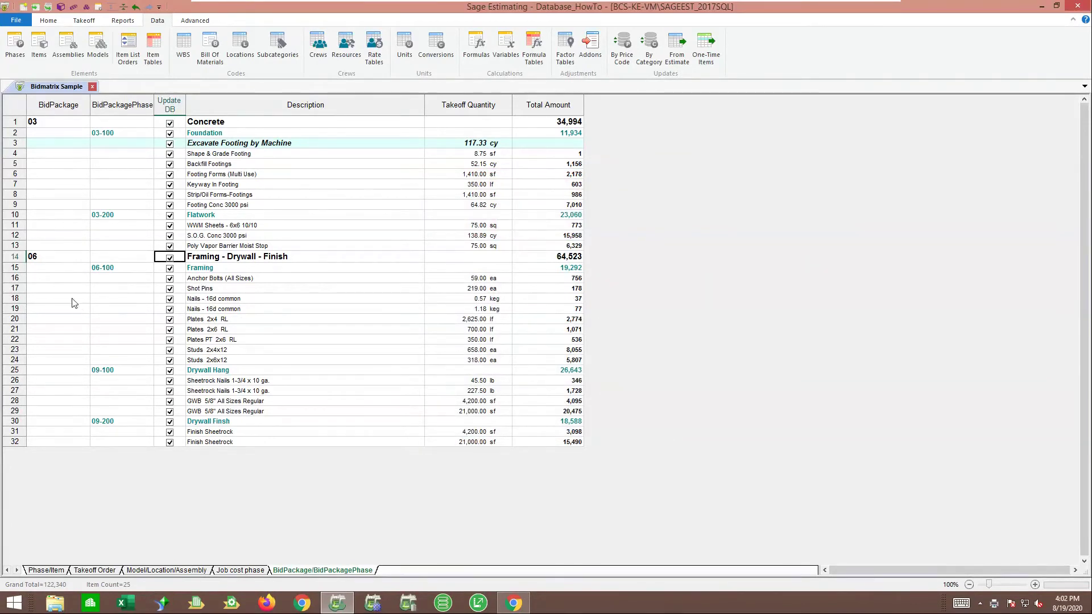
# Verify Excavate Footing by Machine now has BidPackage 03 Concrete and phase 03-100 Foundation.
pyautogui.click(23, 143)
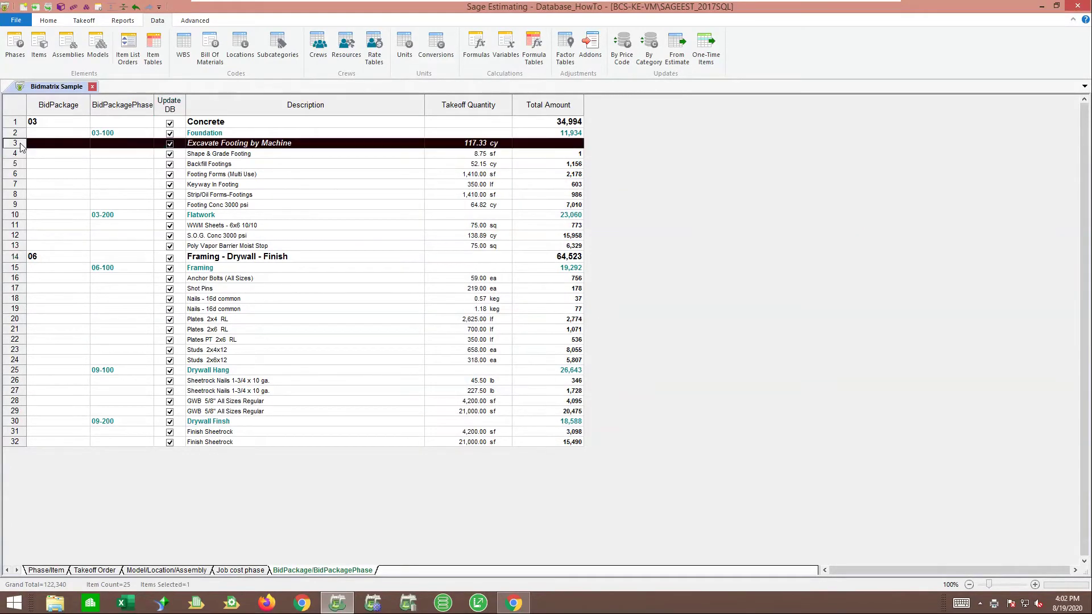
pyautogui.rightClick(23, 144)
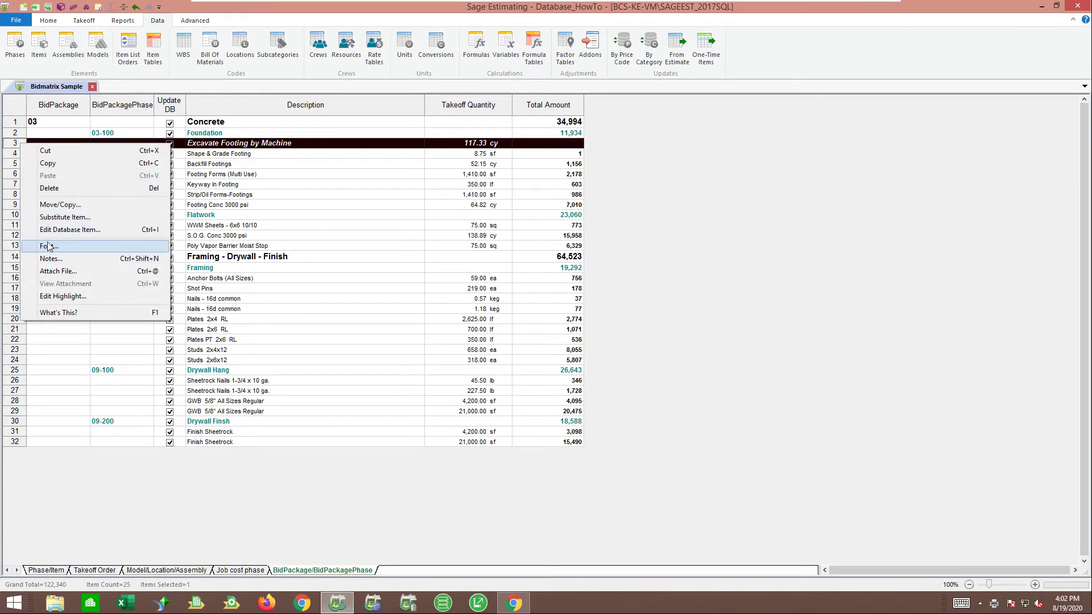
pyautogui.click(63, 229)
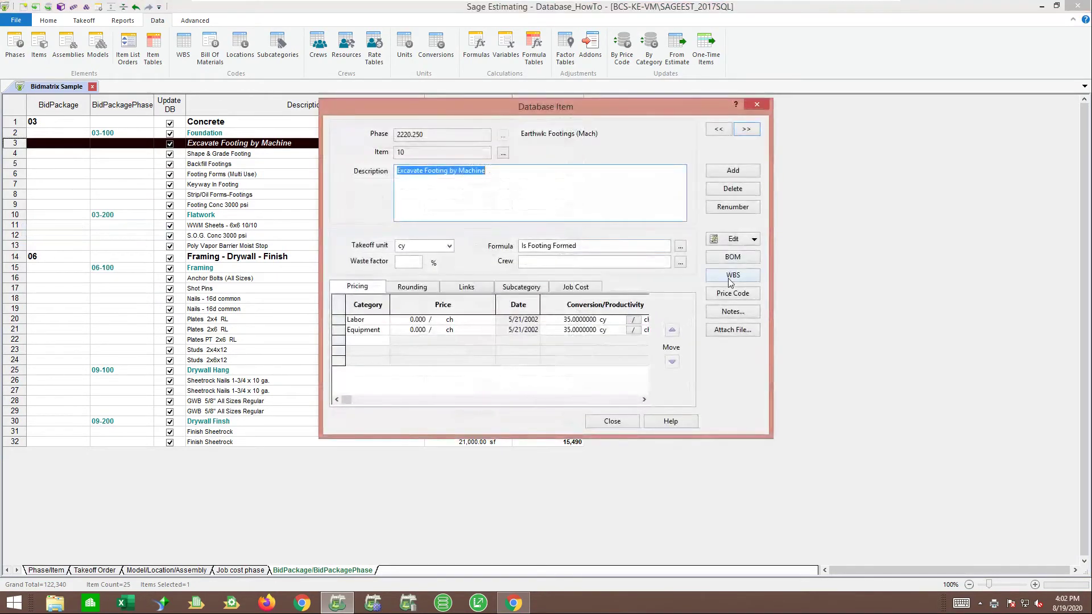
pyautogui.click(730, 275)
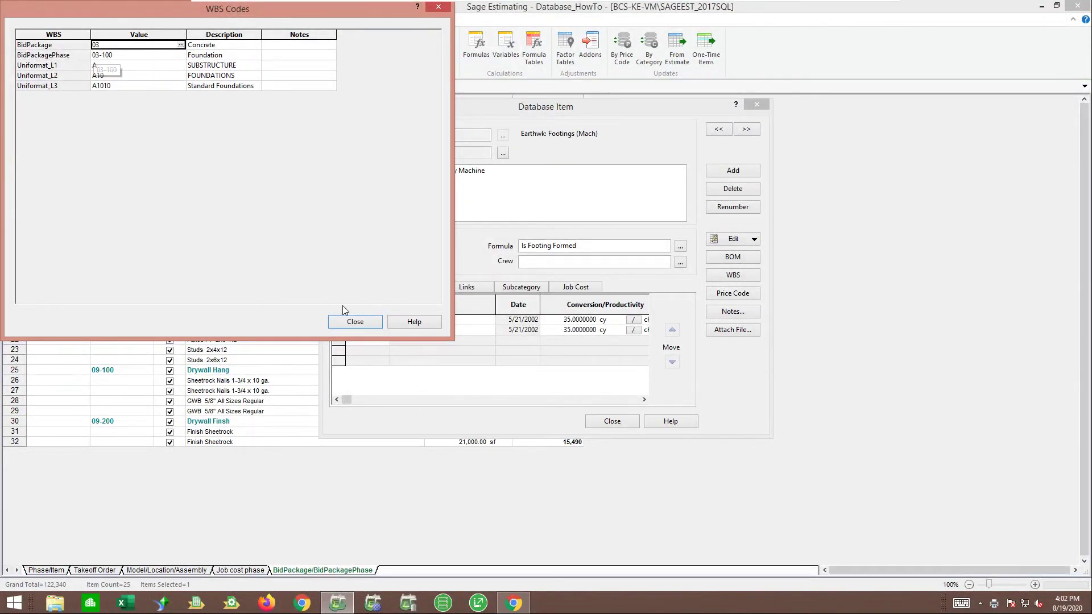
pyautogui.click(356, 322)
pyautogui.click(612, 421)
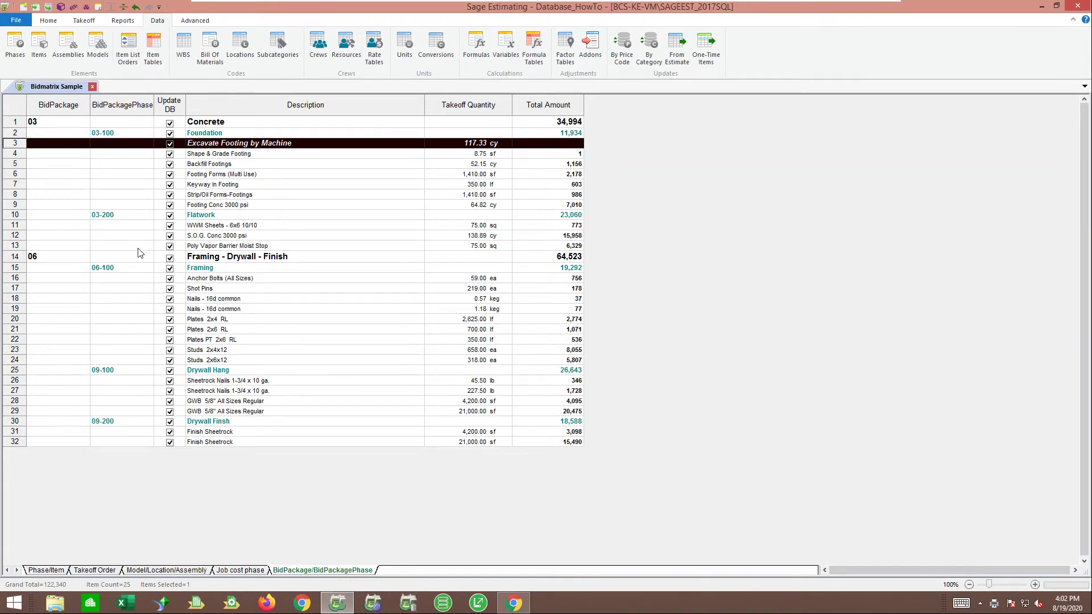
# Close Bidmatrix Sample and create the new estimate Estimate 1, accepting its estimate information.
pyautogui.click(92, 87)
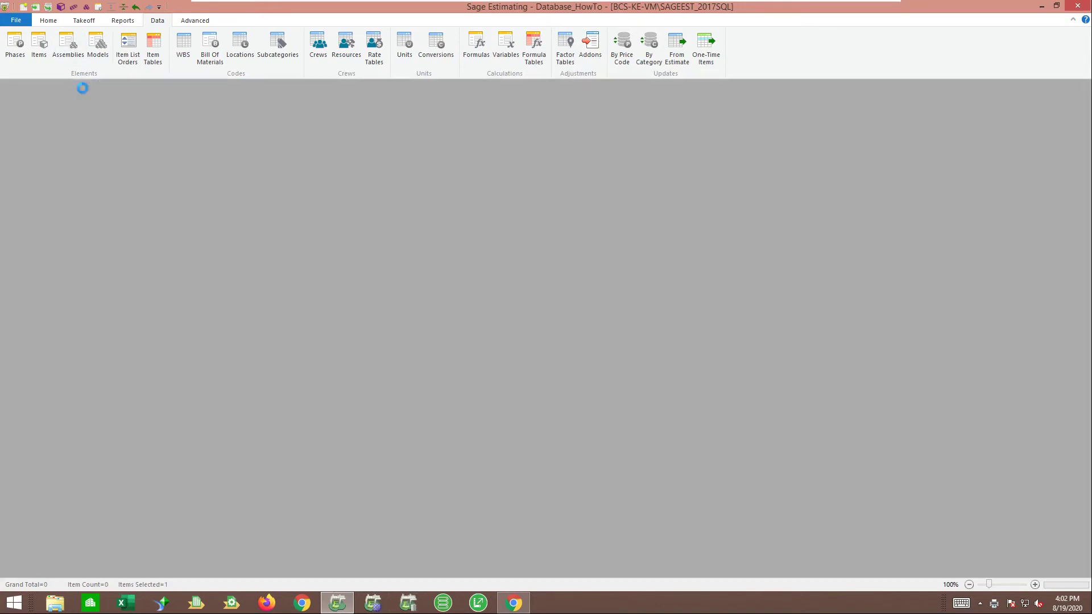
pyautogui.click(16, 20)
pyautogui.click(30, 48)
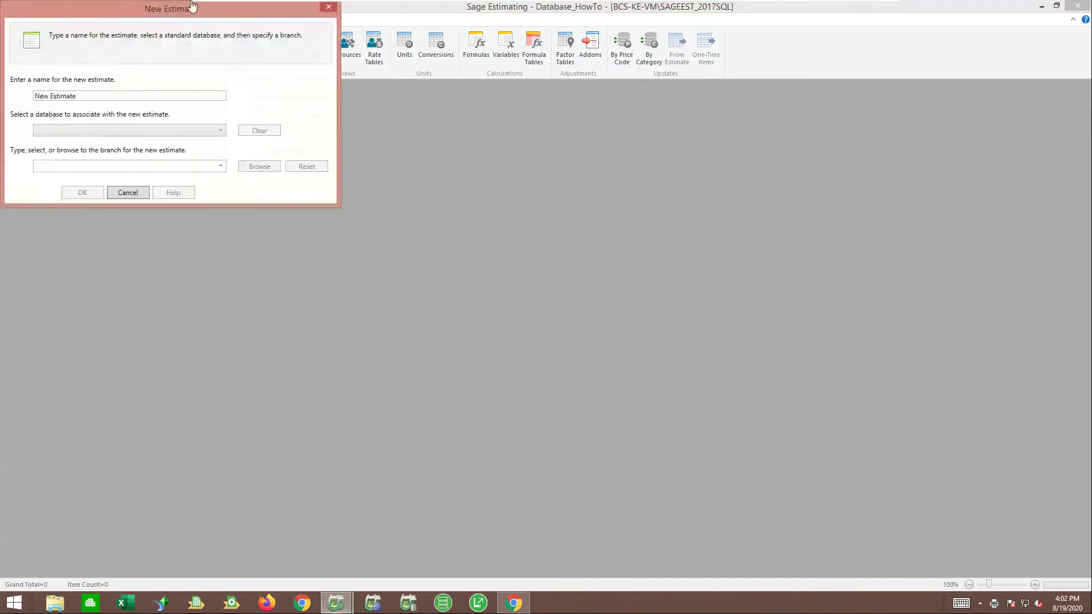
pyautogui.doubleClick(83, 95)
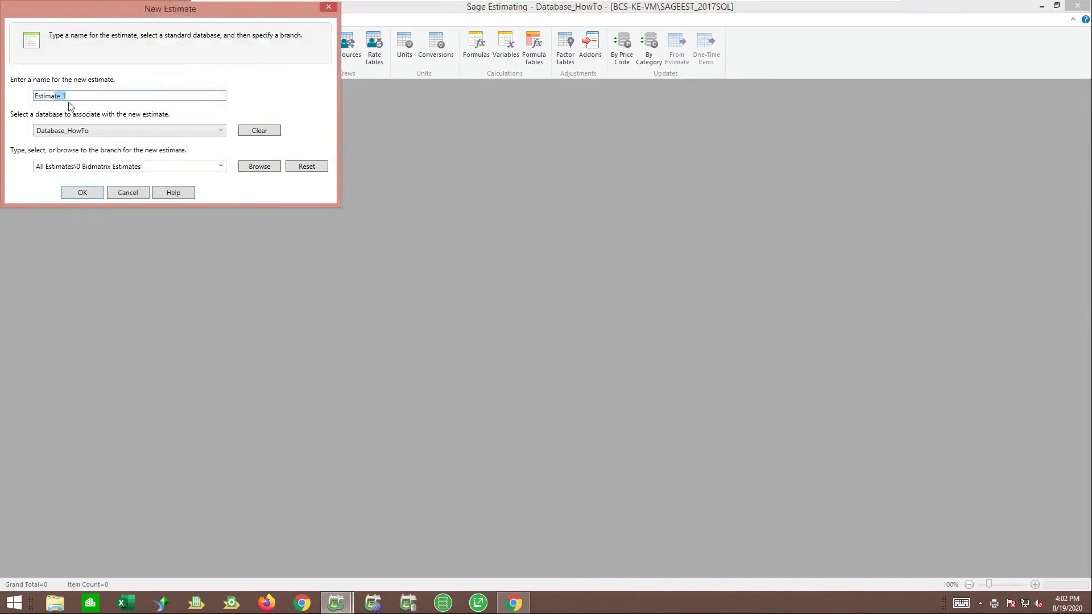
pyautogui.click(86, 192)
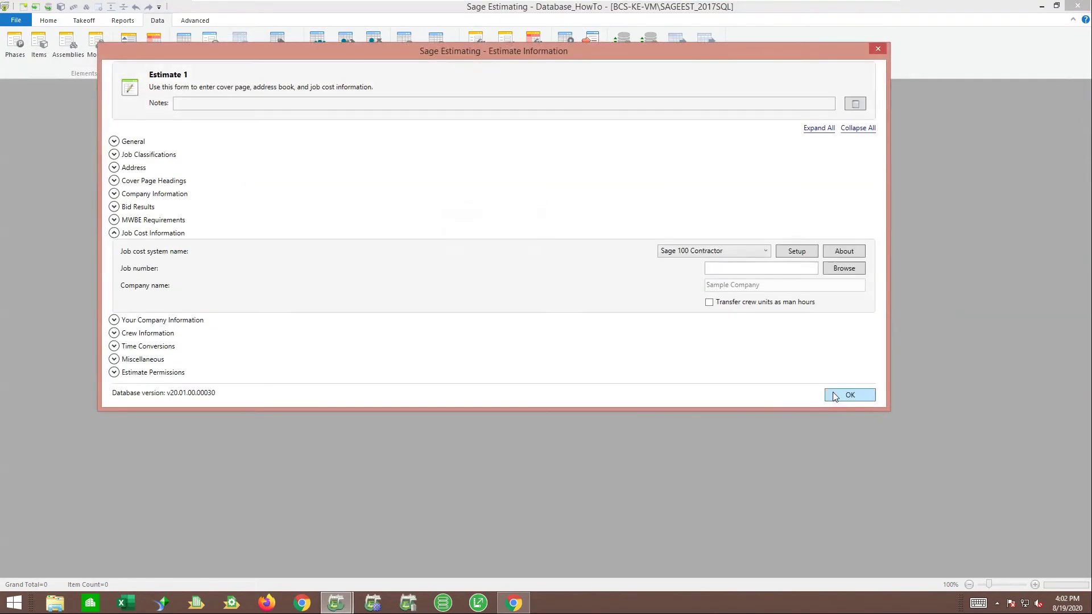
pyautogui.click(836, 396)
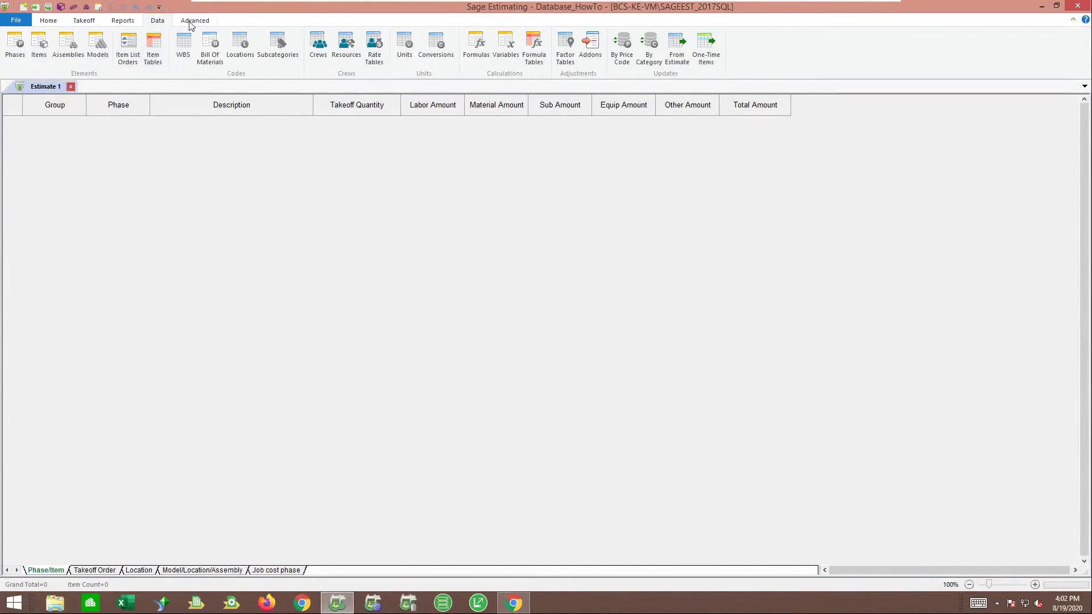
# Start a model takeoff interview for the 1020 Conceptual Building model.
pyautogui.click(86, 21)
pyautogui.click(67, 53)
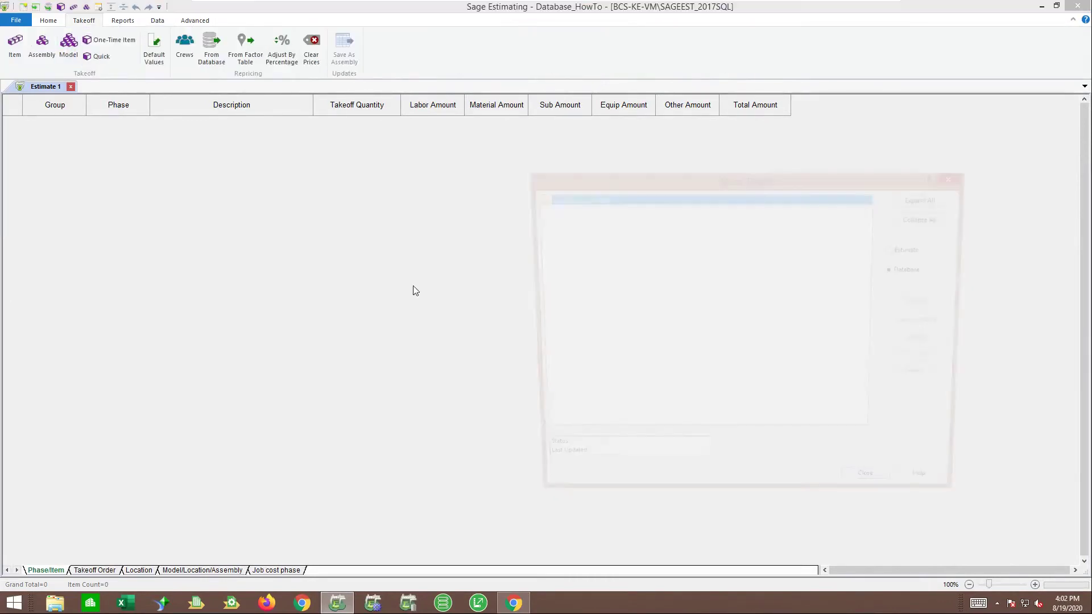
pyautogui.doubleClick(610, 199)
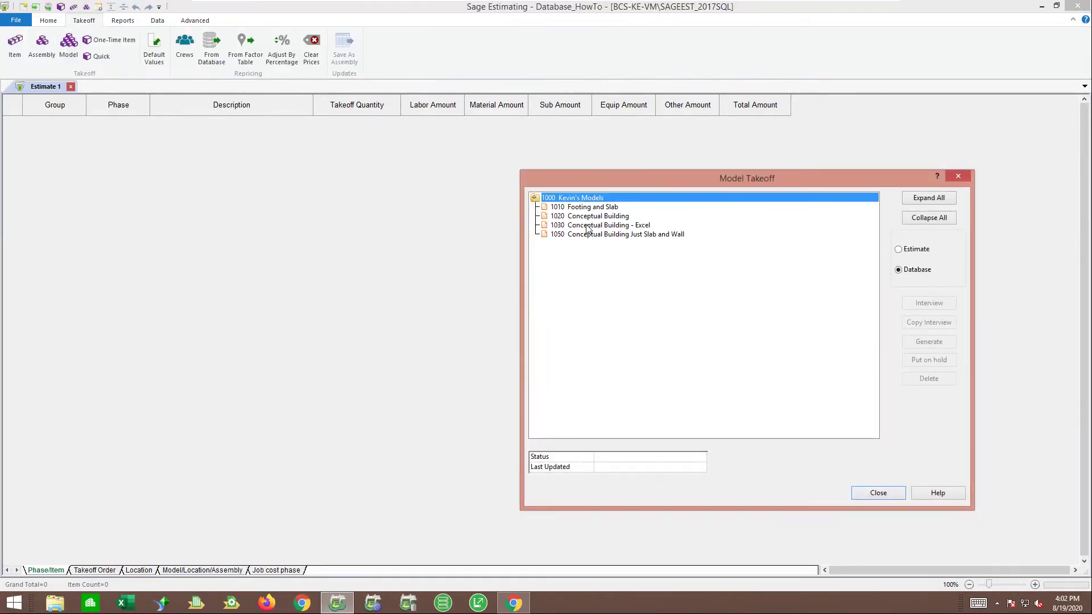
pyautogui.doubleClick(589, 217)
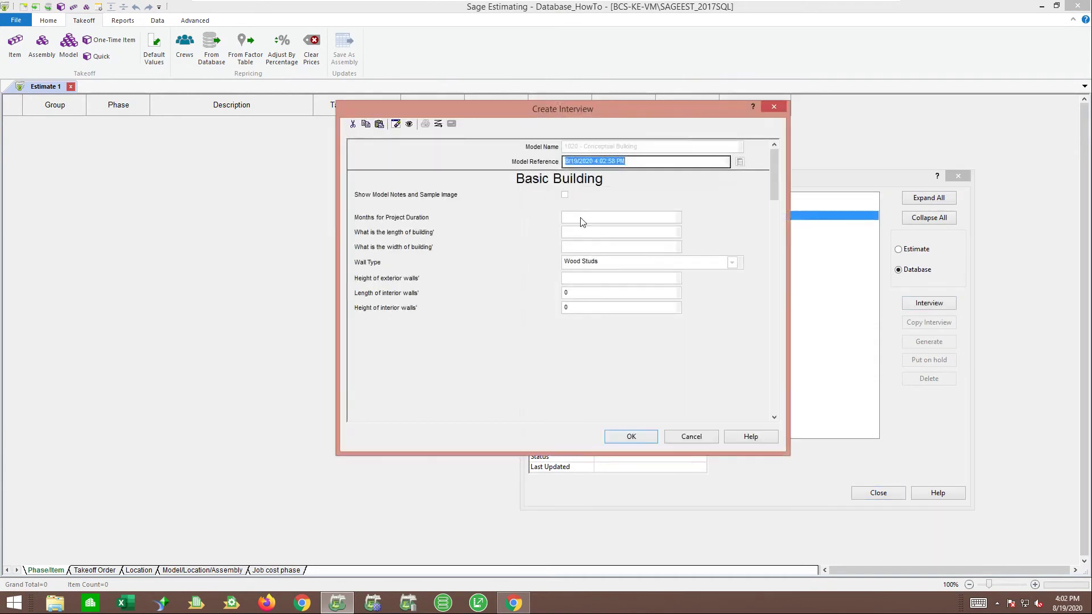
# Answer the interview with an 8-month project duration and a 100 by 75 building.
pyautogui.click(582, 222)
pyautogui.press('Tab')
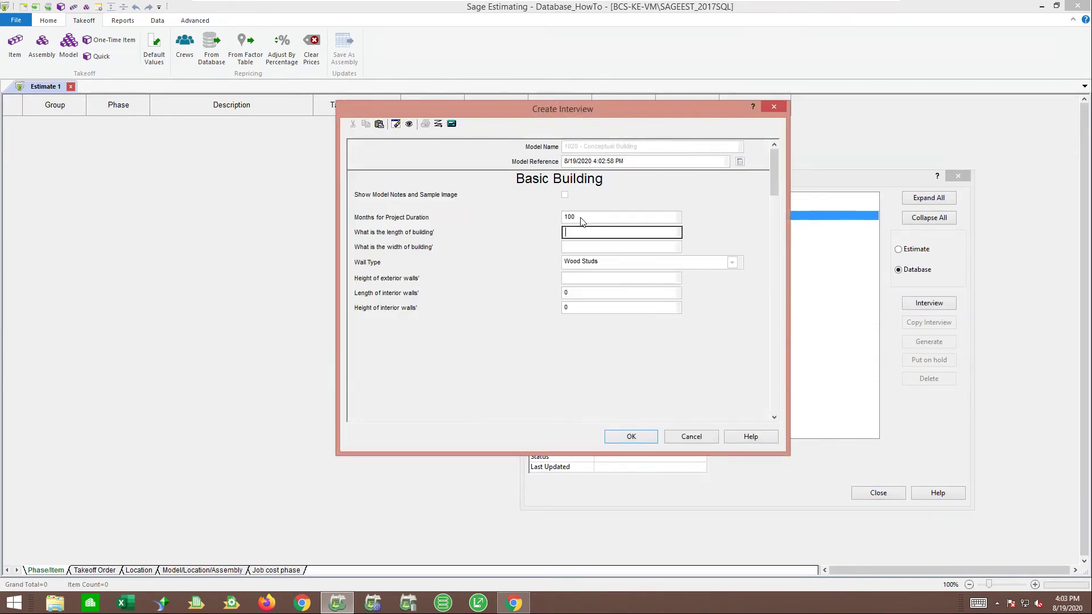
pyautogui.press('Tab')
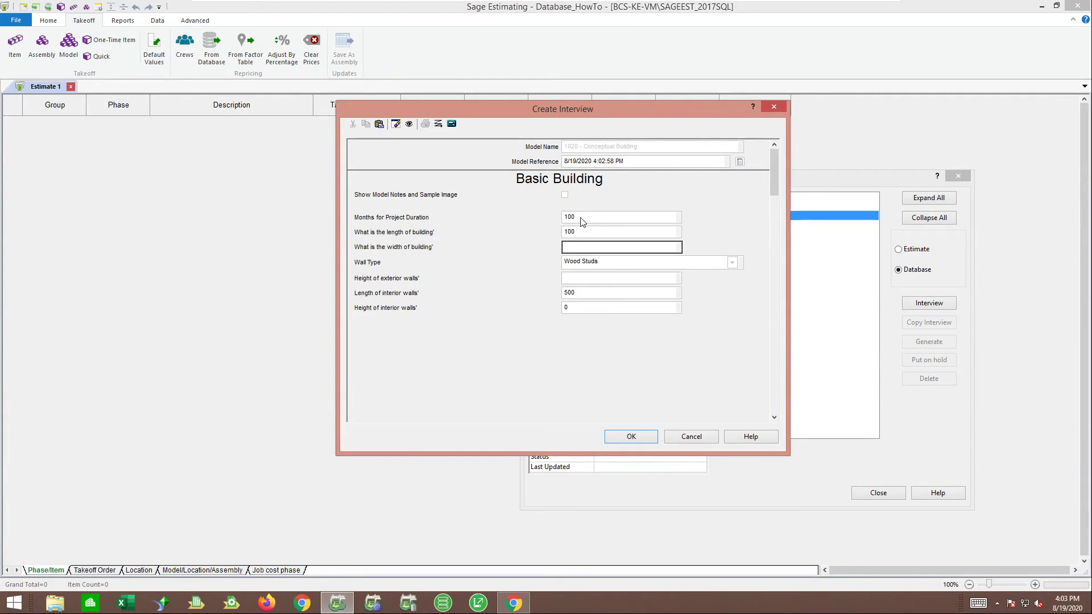
pyautogui.write('12')
pyautogui.press('Tab')
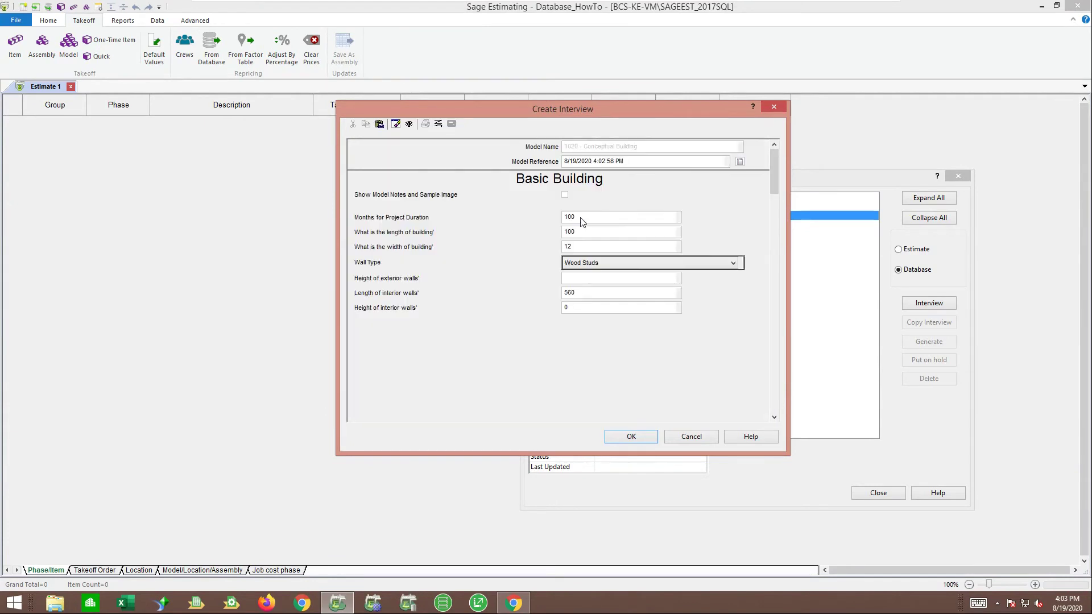
pyautogui.click(630, 280)
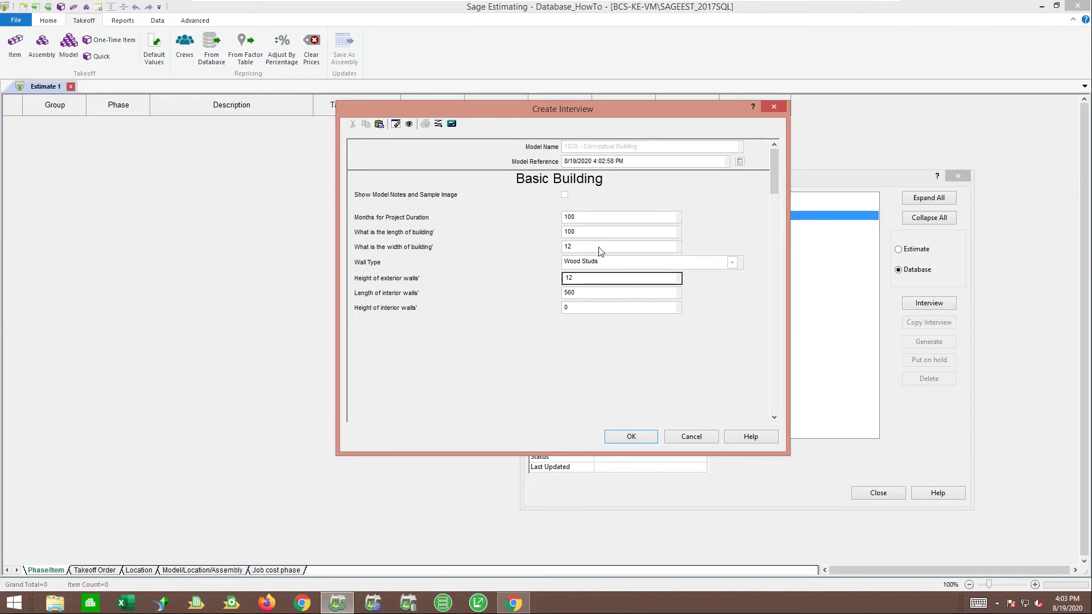
pyautogui.click(589, 219)
pyautogui.write('8')
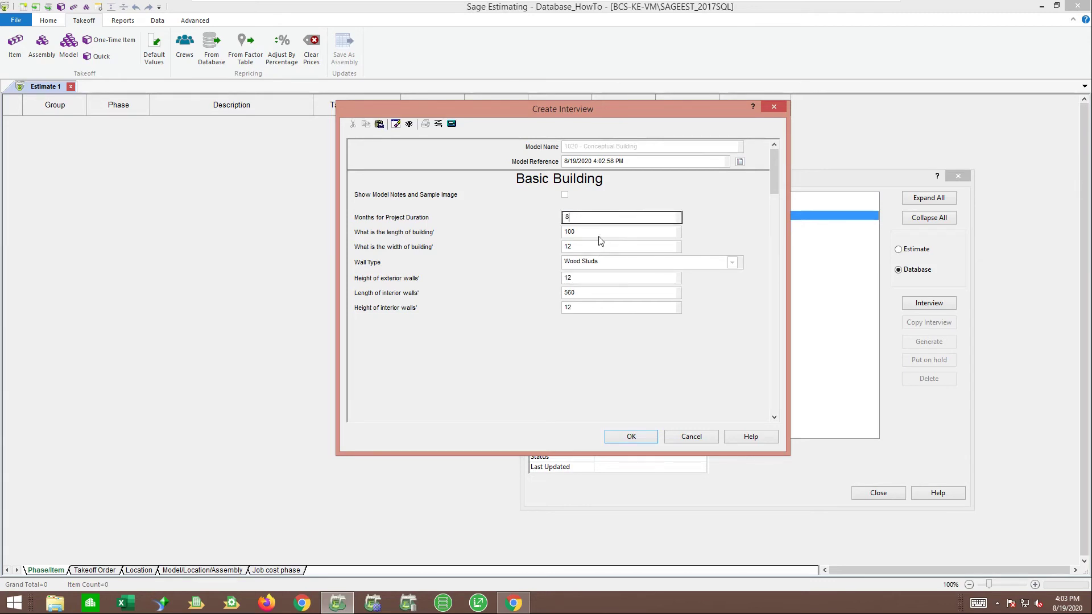
pyautogui.click(586, 248)
pyautogui.write('75')
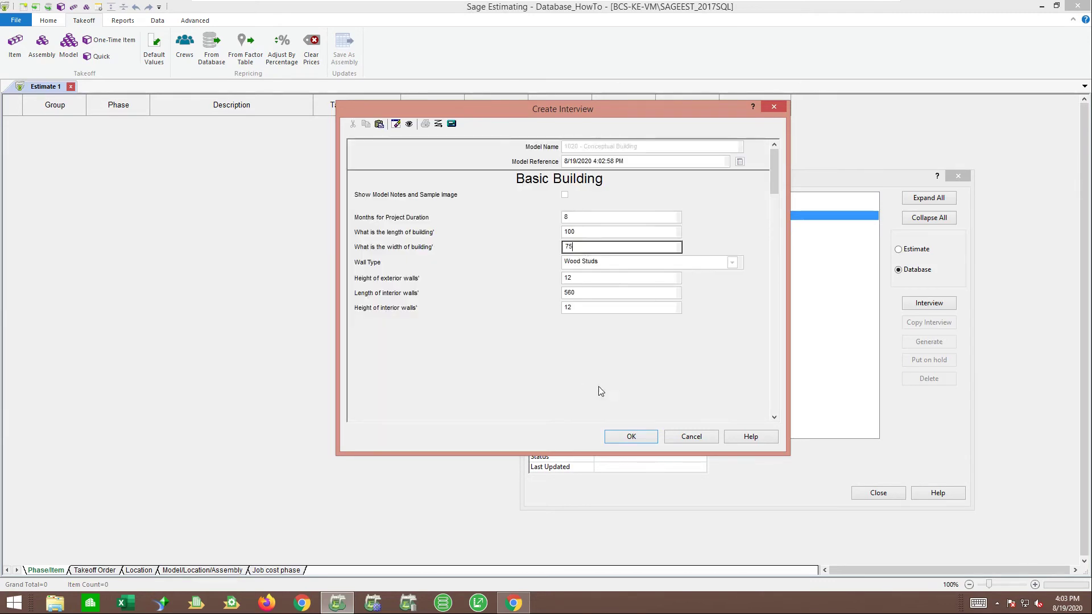
pyautogui.click(690, 436)
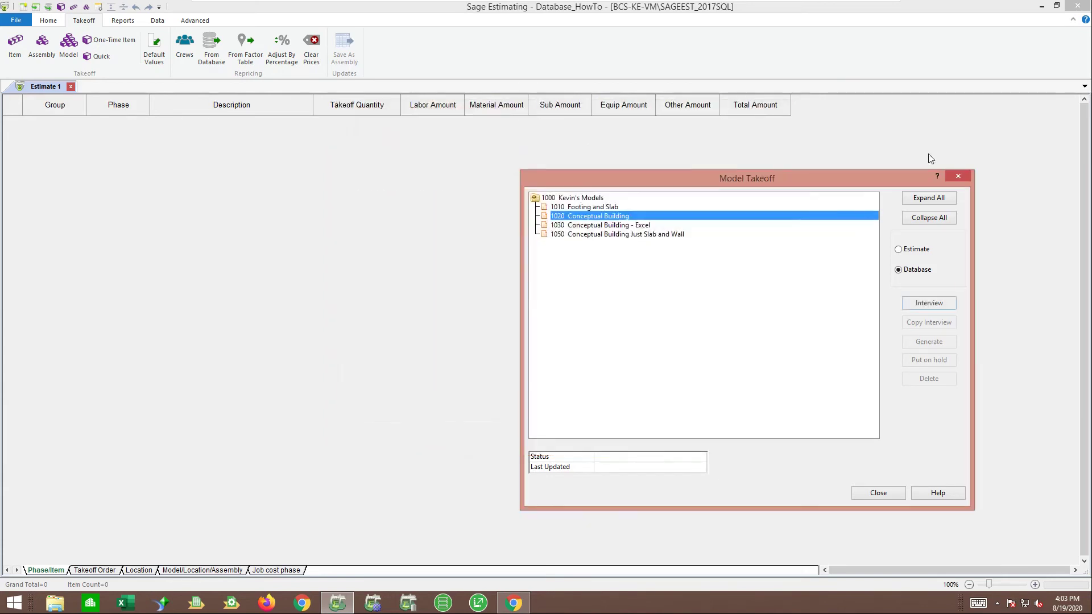
# Generate the model into Estimate 1, adding 38 items totaling 483,946.
pyautogui.click(898, 249)
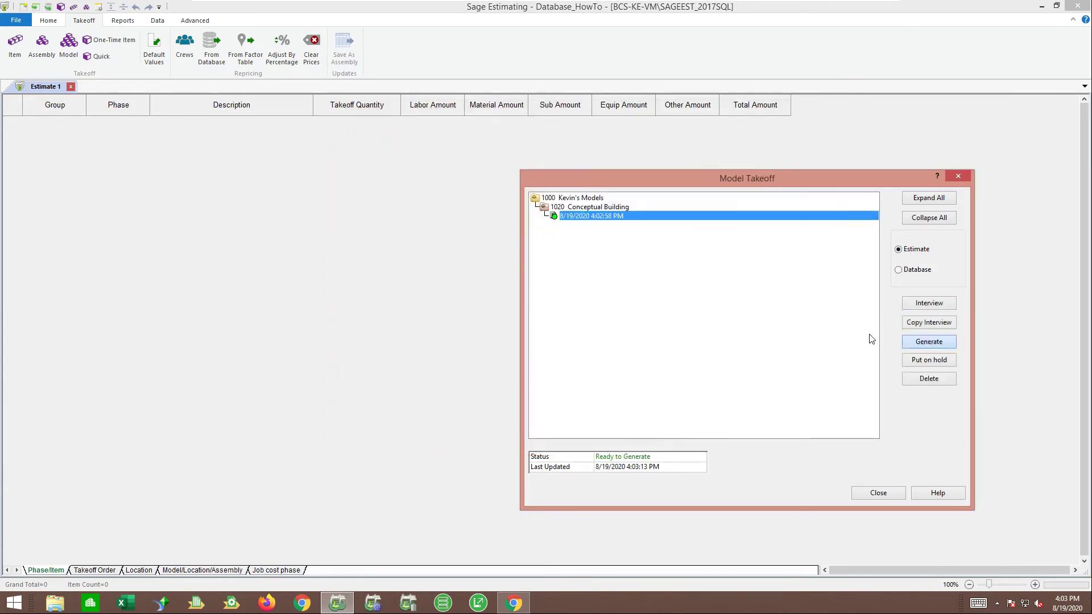
pyautogui.click(627, 458)
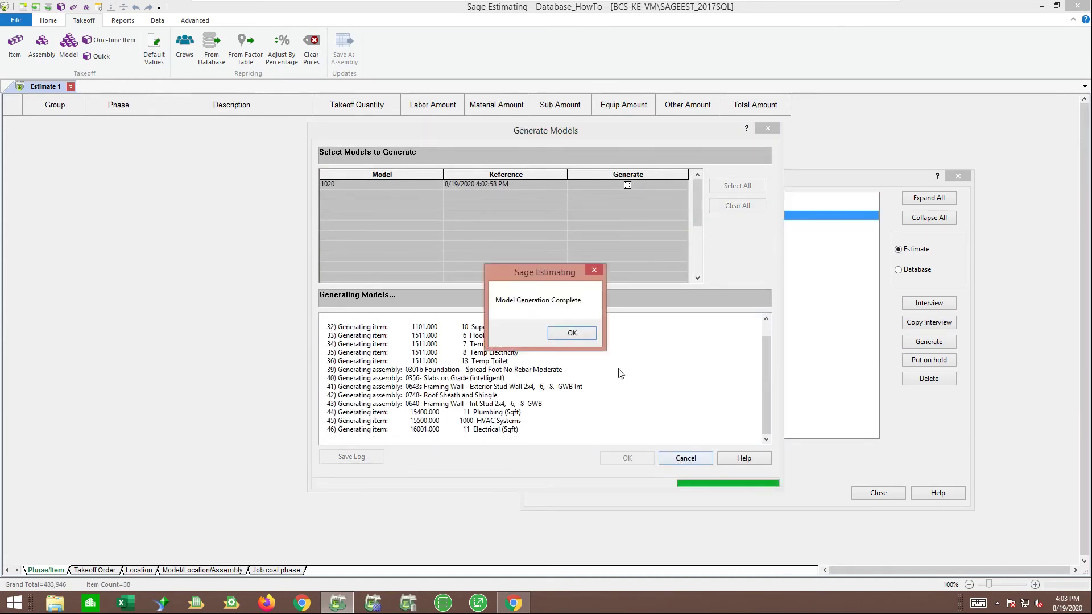
pyautogui.click(580, 333)
pyautogui.click(685, 459)
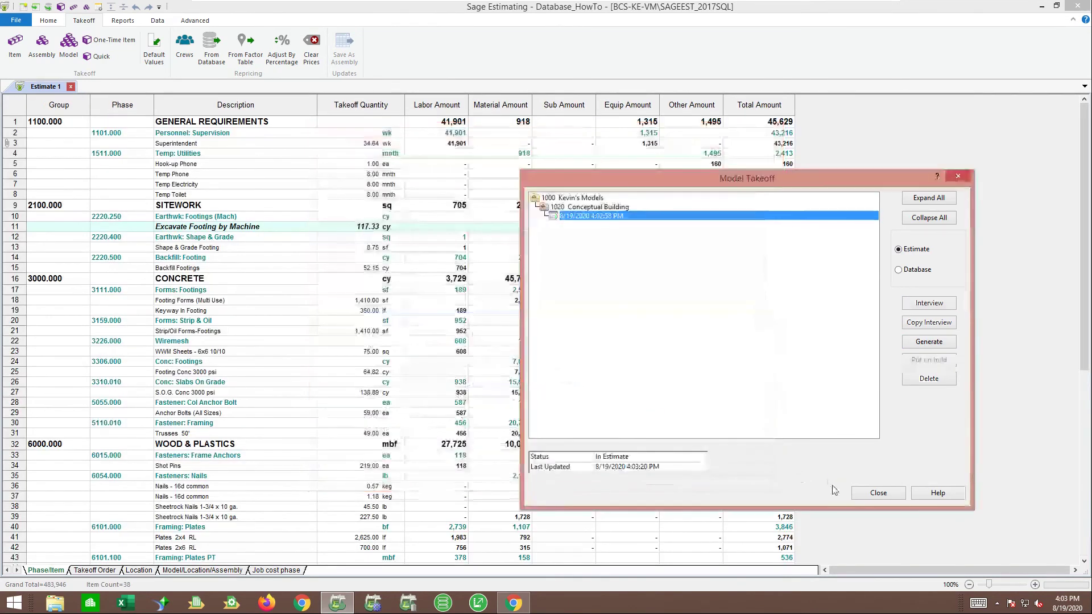
pyautogui.click(878, 492)
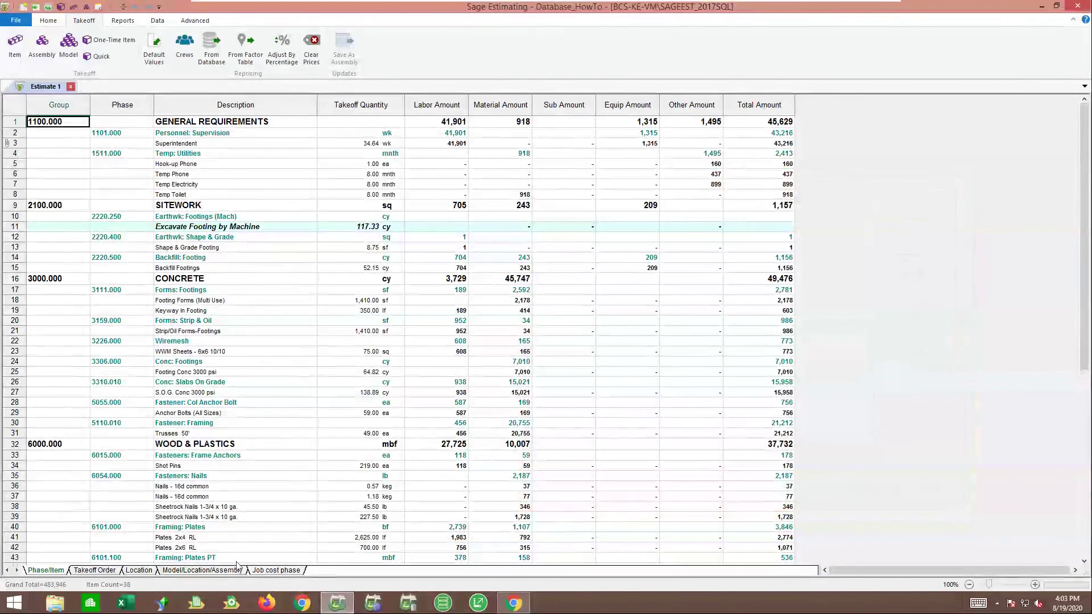
# Add a new spreadsheet sequence grouped by BidPackage, then BidPackagePhase.
pyautogui.click(48, 20)
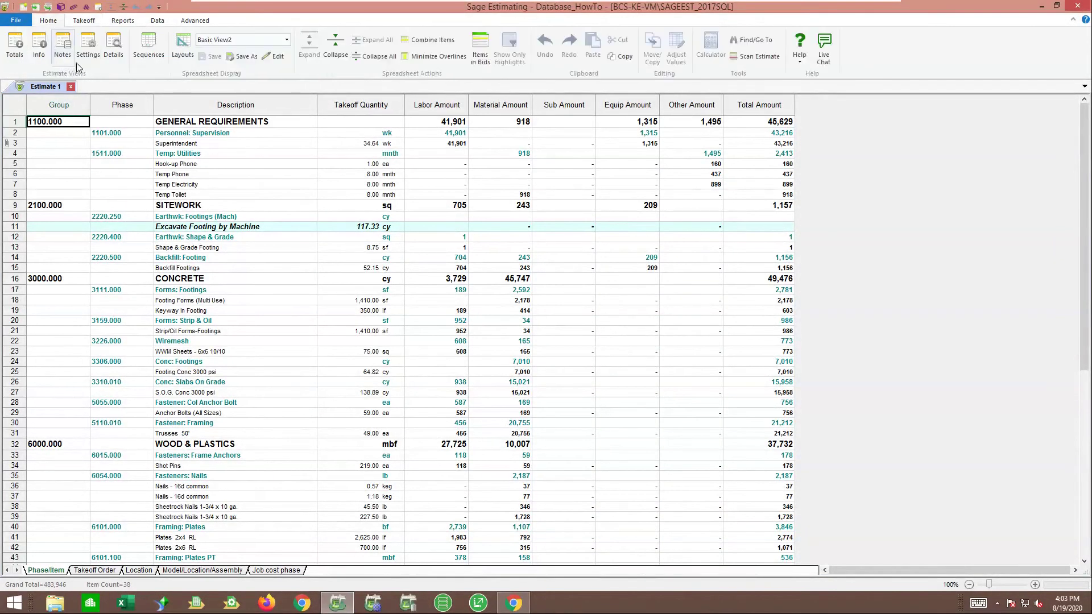
pyautogui.click(149, 45)
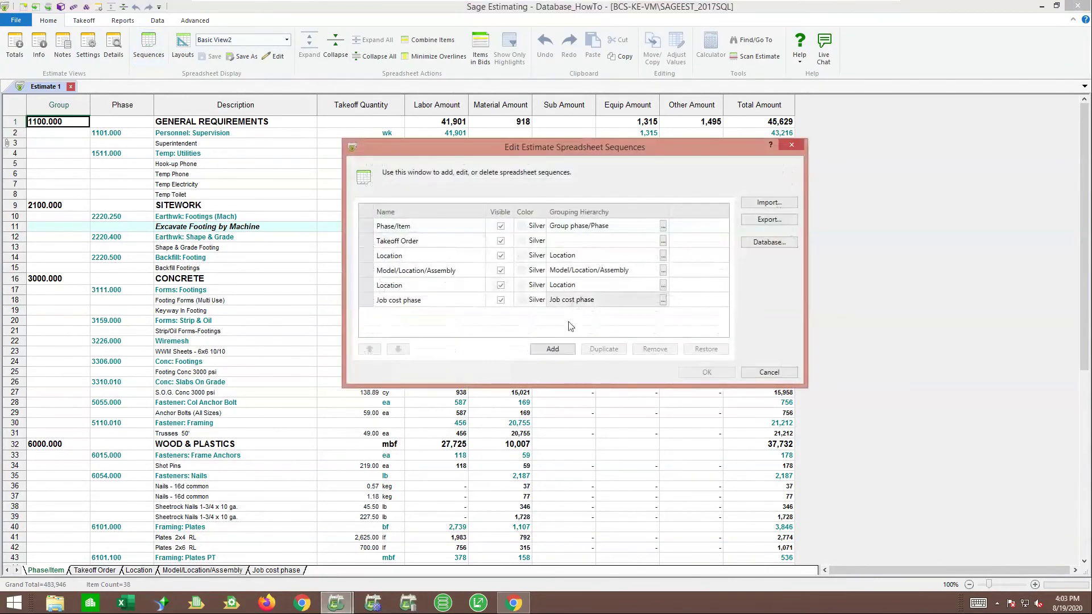
pyautogui.click(547, 348)
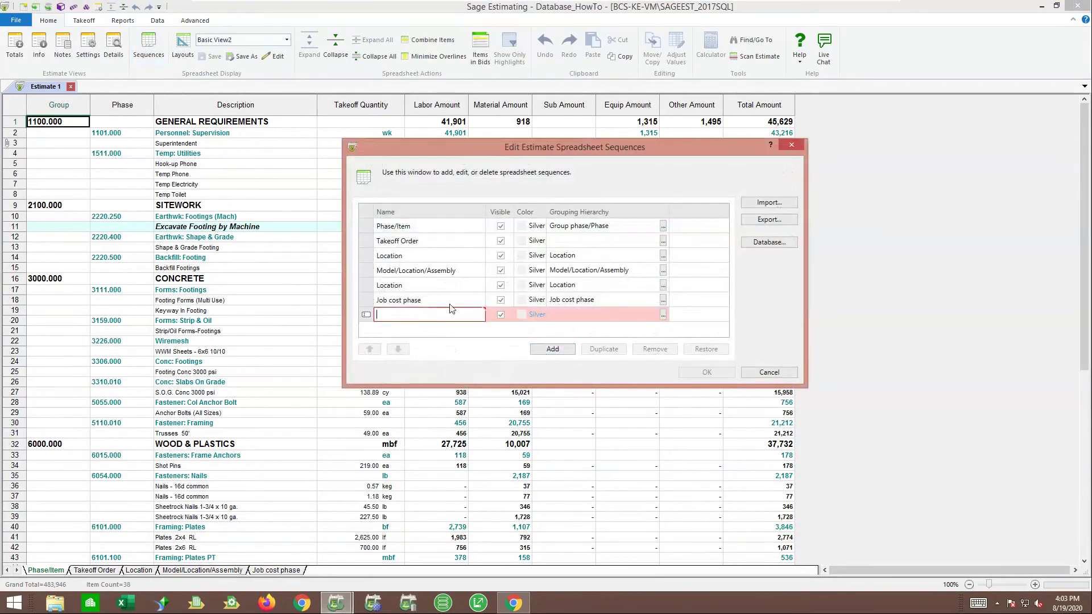
pyautogui.click(664, 316)
pyautogui.click(565, 214)
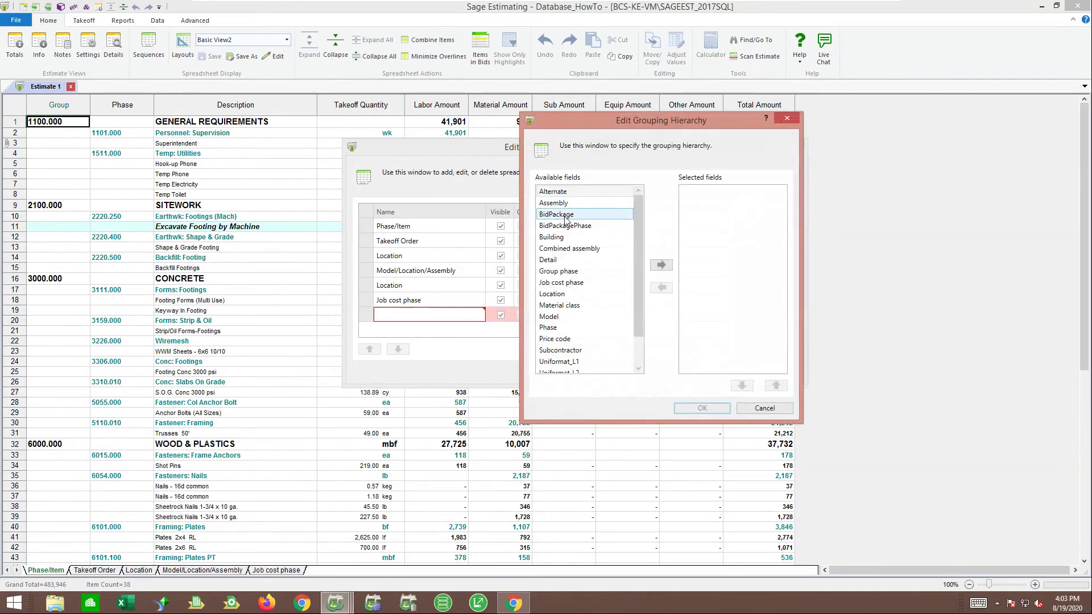
pyautogui.doubleClick(565, 219)
pyautogui.doubleClick(566, 219)
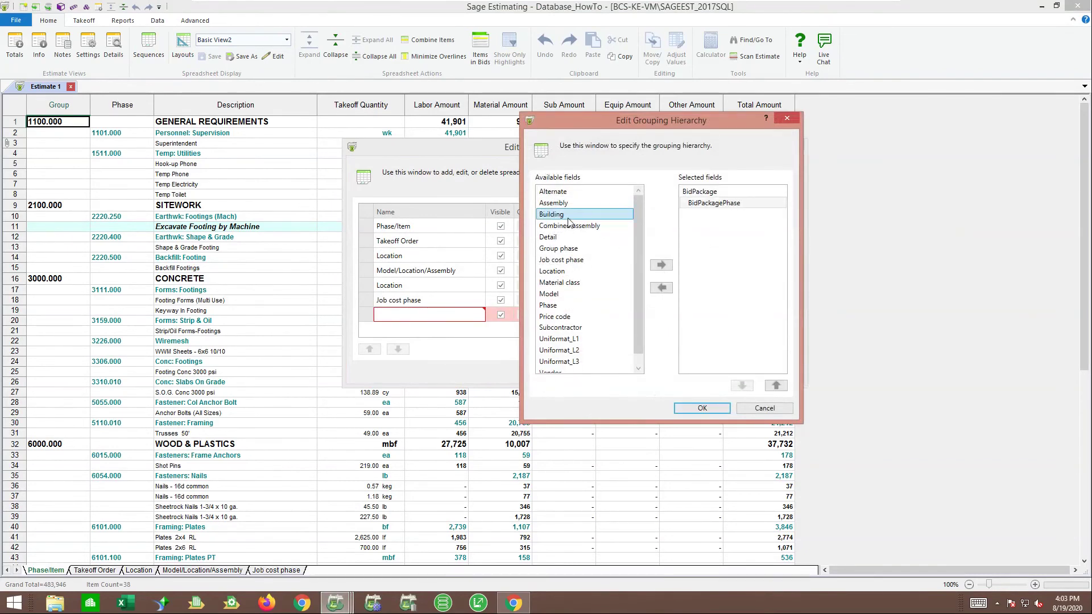
pyautogui.click(700, 408)
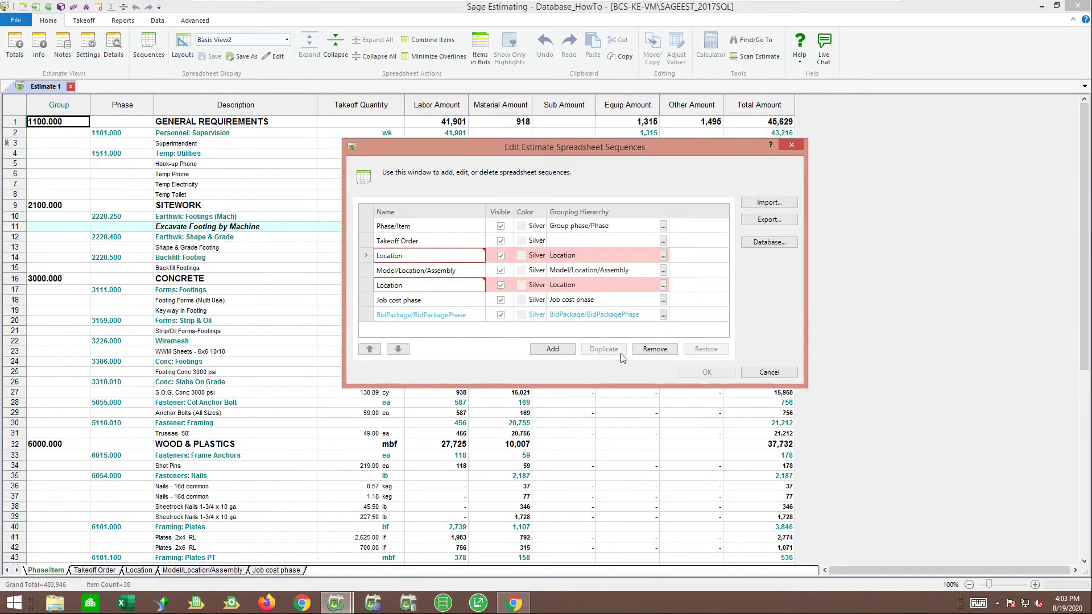
# Remove the duplicate Location sequence and apply the changes, leaving database sequences untouched.
pyautogui.click(654, 349)
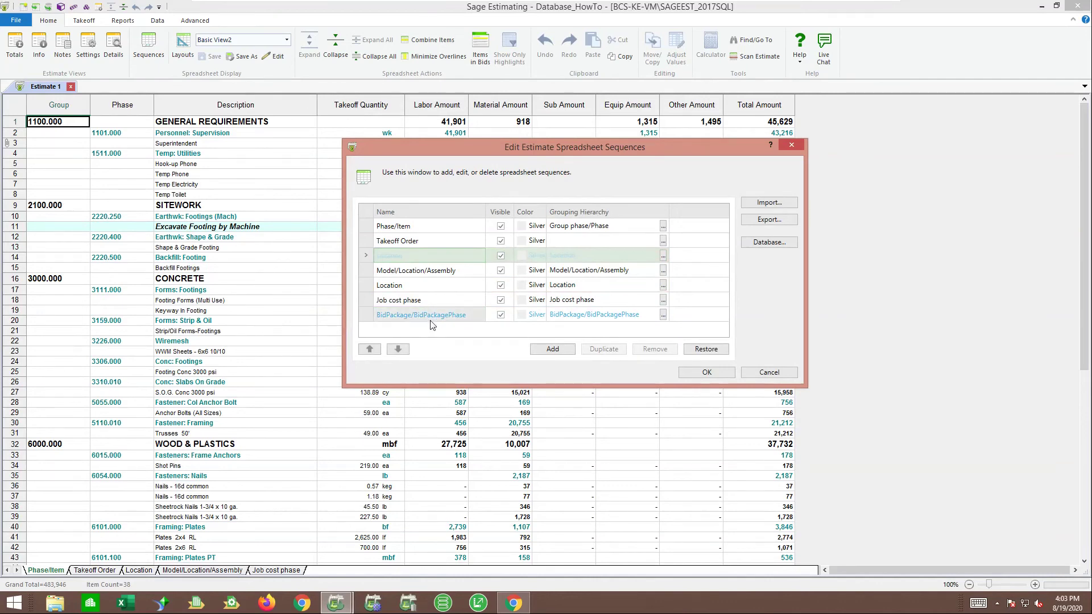
pyautogui.click(760, 244)
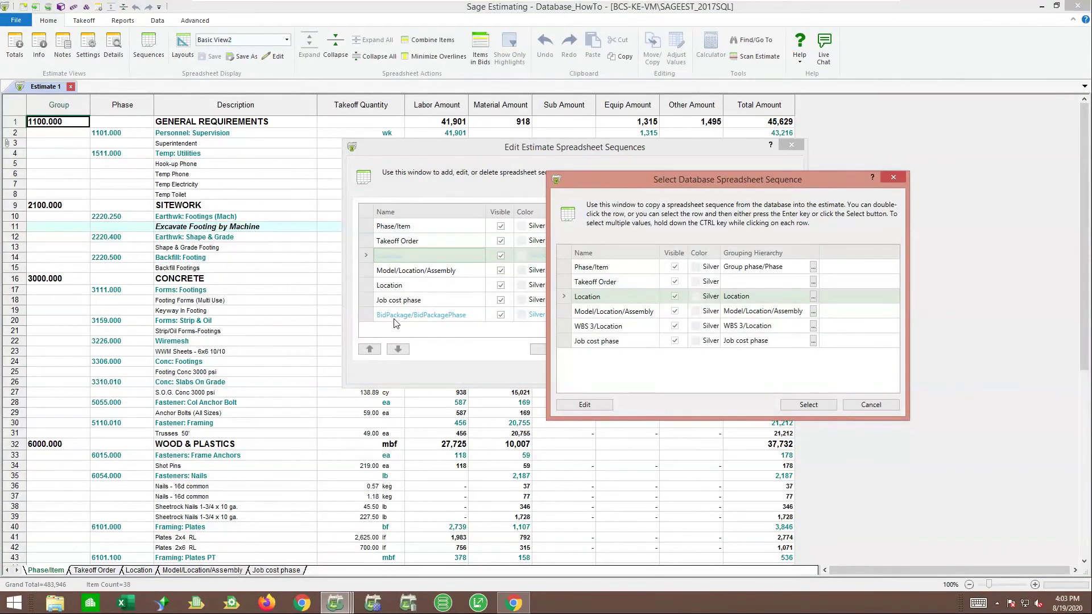
pyautogui.click(592, 406)
pyautogui.click(660, 384)
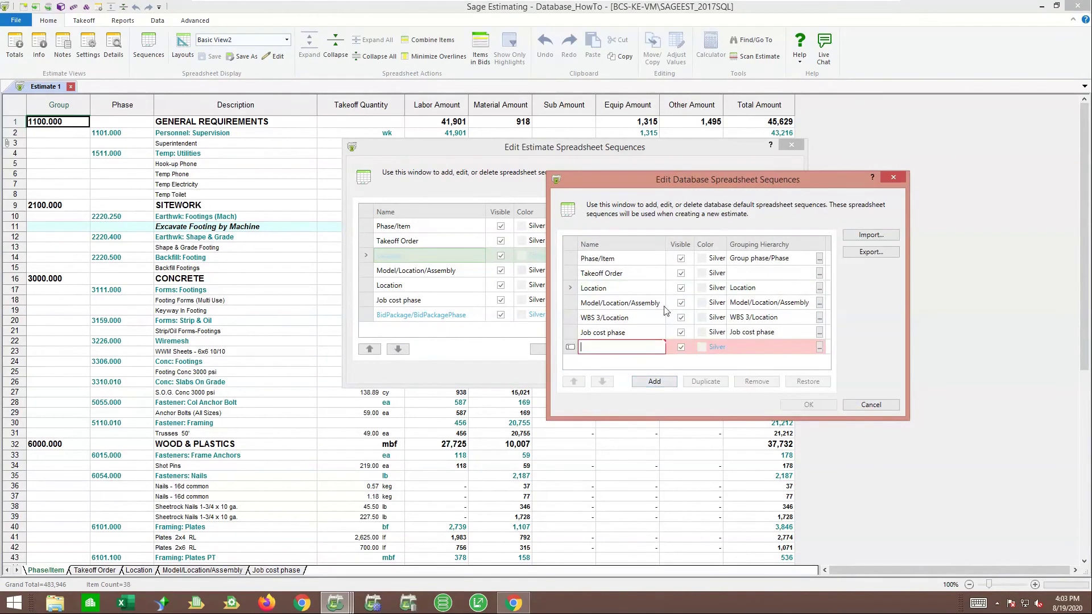
pyautogui.click(869, 406)
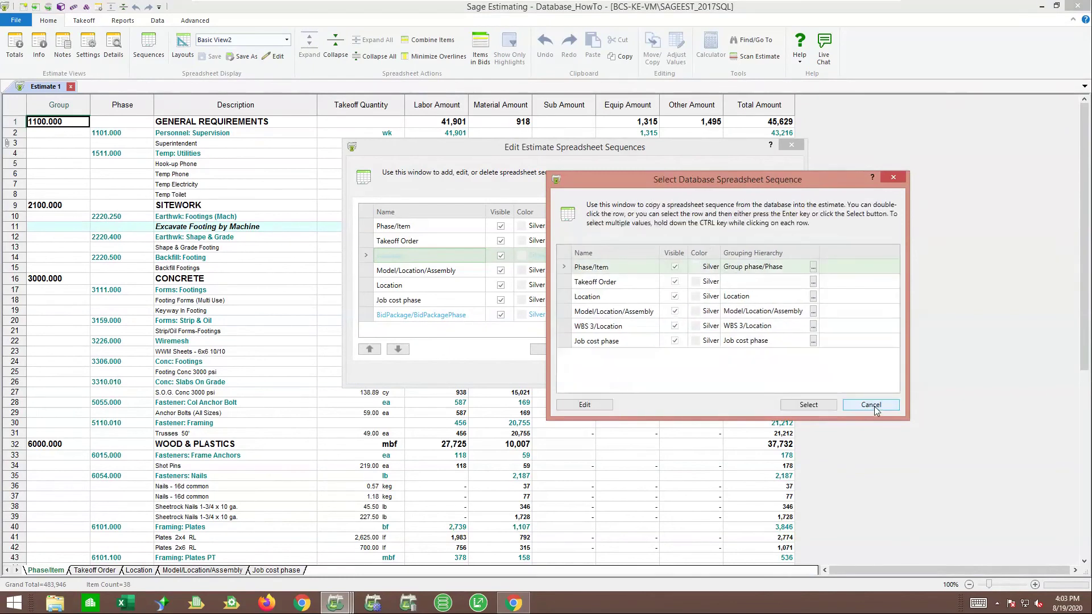
pyautogui.click(870, 405)
pyautogui.click(700, 371)
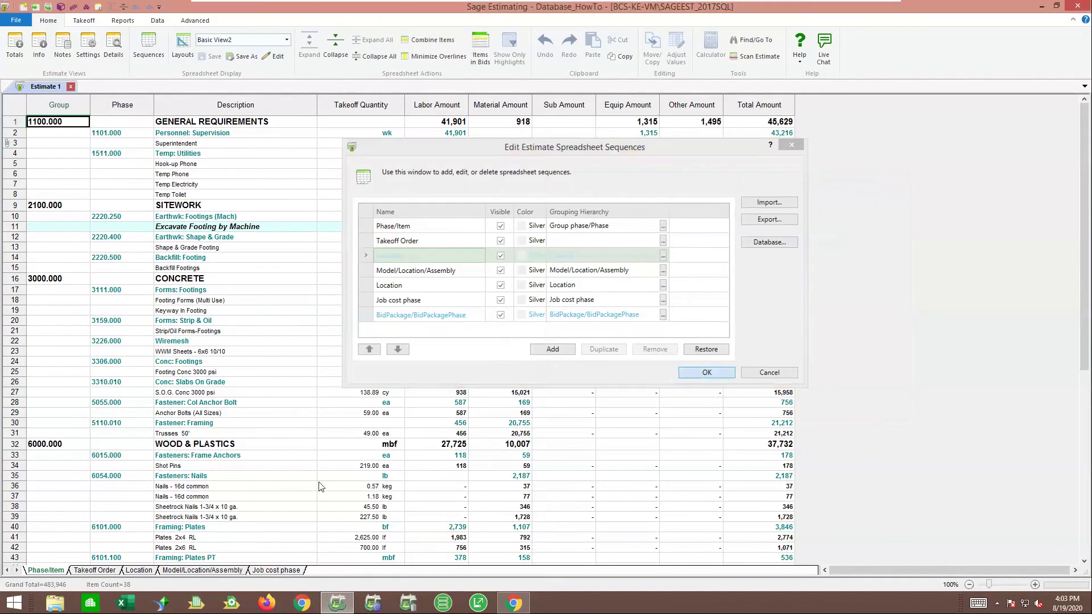
pyautogui.click(321, 570)
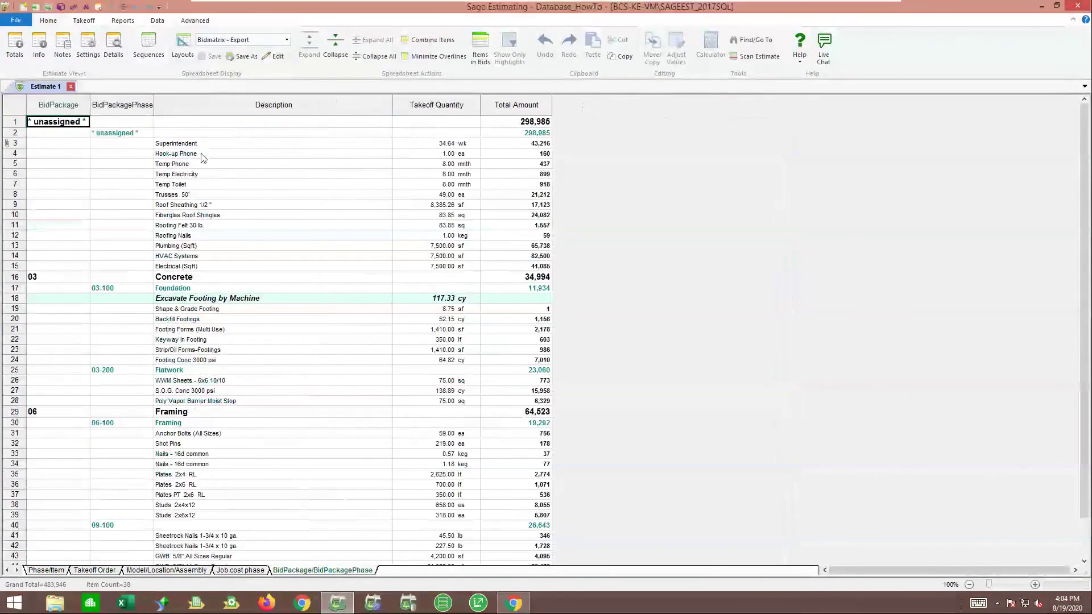
pyautogui.moveTo(59, 126); pyautogui.dragTo(205, 267)
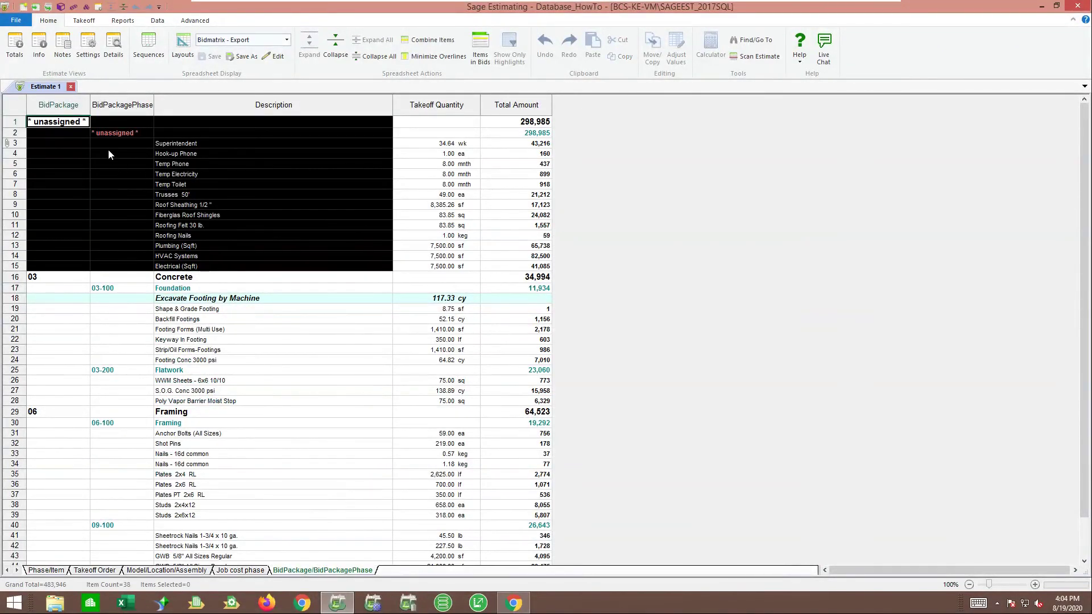
pyautogui.click(63, 278)
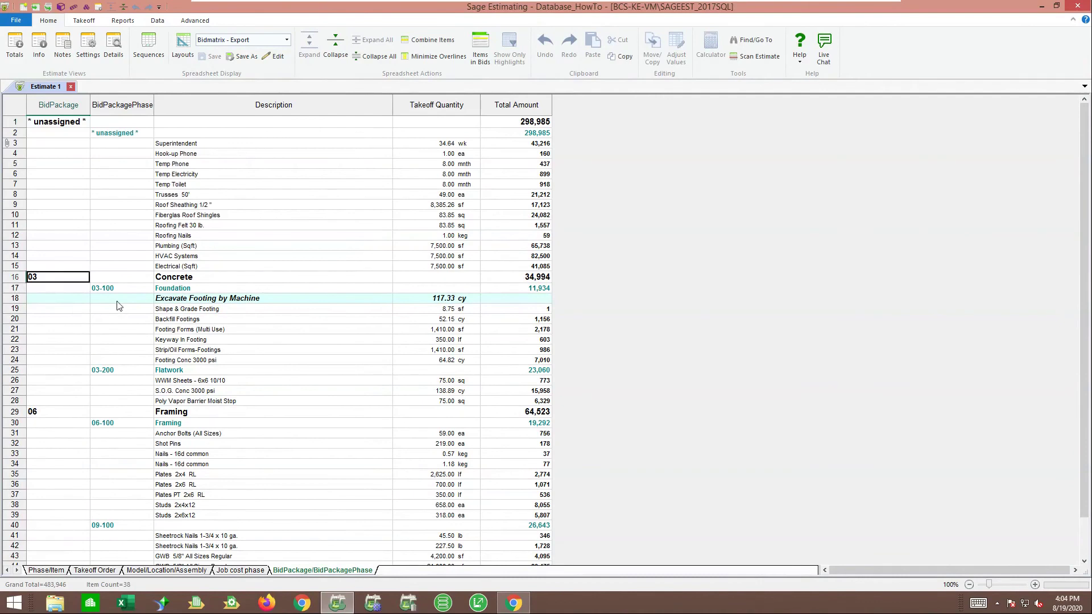